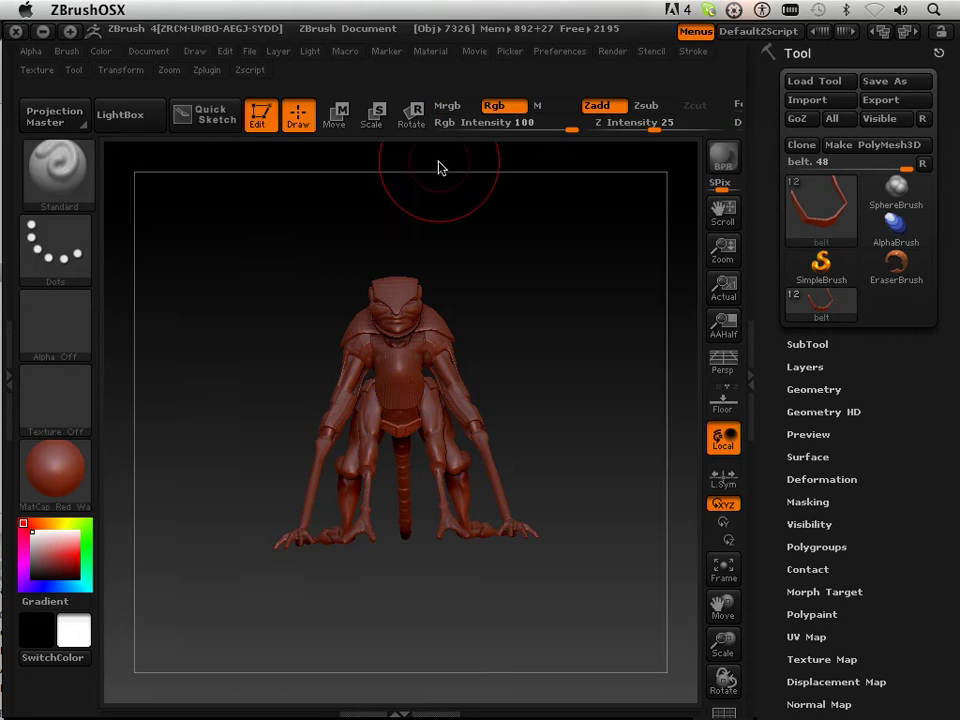
Inspect the crouching creature from the side and make the Topo 11 body the active subtool
{"action": "mouse_move", "coordinate": [591, 375]}
{"action": "left_mouse_down"}
{"action": "mouse_move", "coordinate": [516, 409]}
{"action": "mouse_move", "coordinate": [497, 390]}
{"action": "left_mouse_up"}
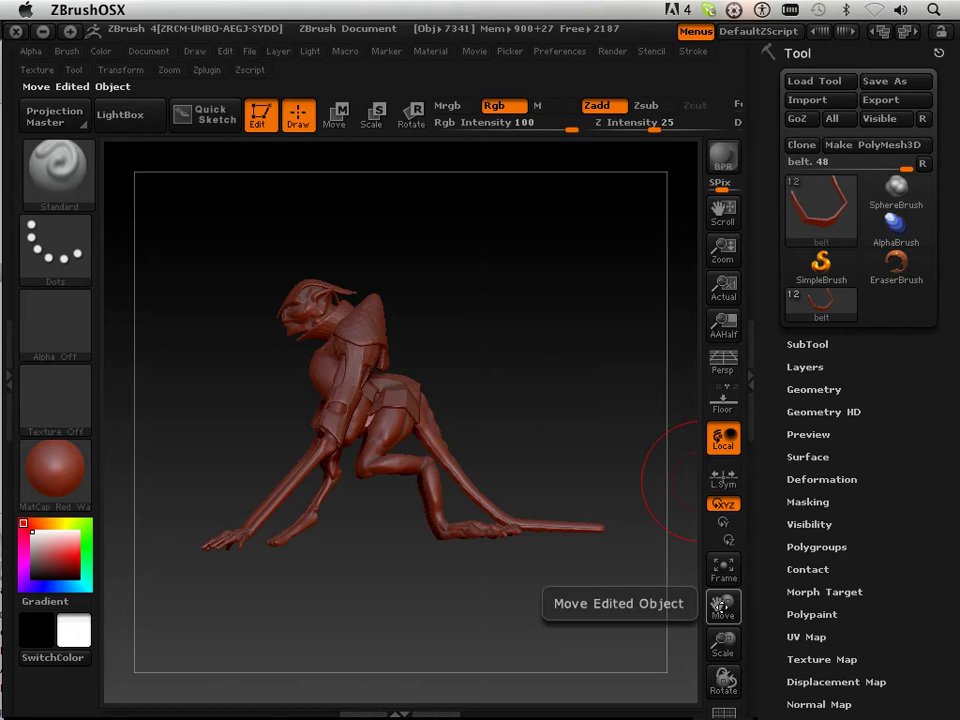
{"action": "left_click_drag", "start_coordinate": [723, 600], "coordinate": [712, 686]}
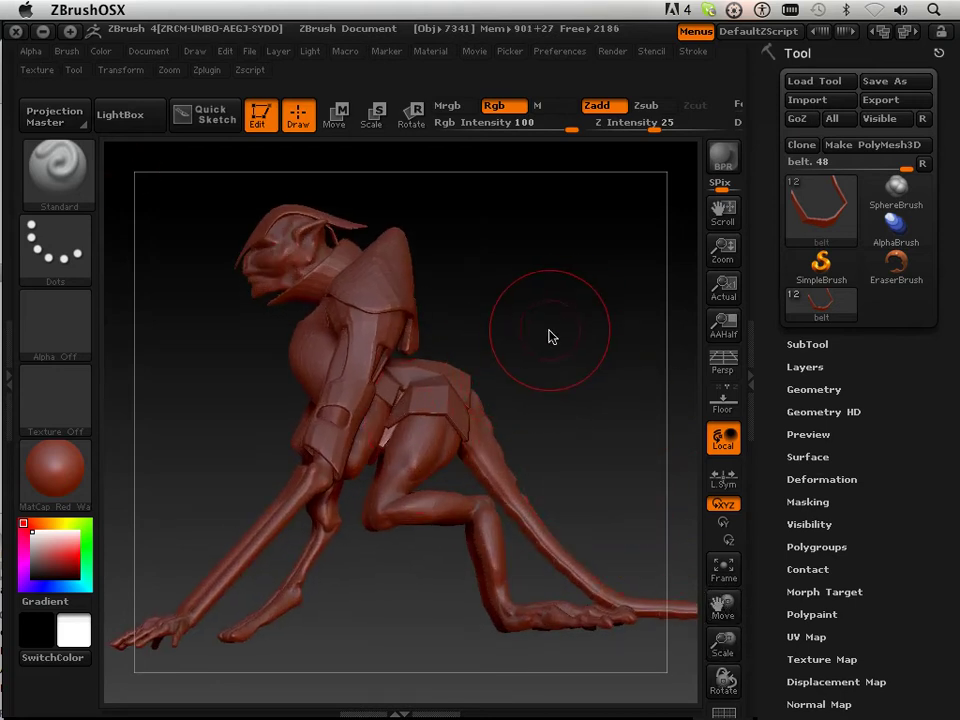
{"action": "mouse_move", "coordinate": [591, 330]}
{"action": "left_mouse_down"}
{"action": "mouse_move", "coordinate": [565, 323]}
{"action": "mouse_move", "coordinate": [525, 339]}
{"action": "left_mouse_up"}
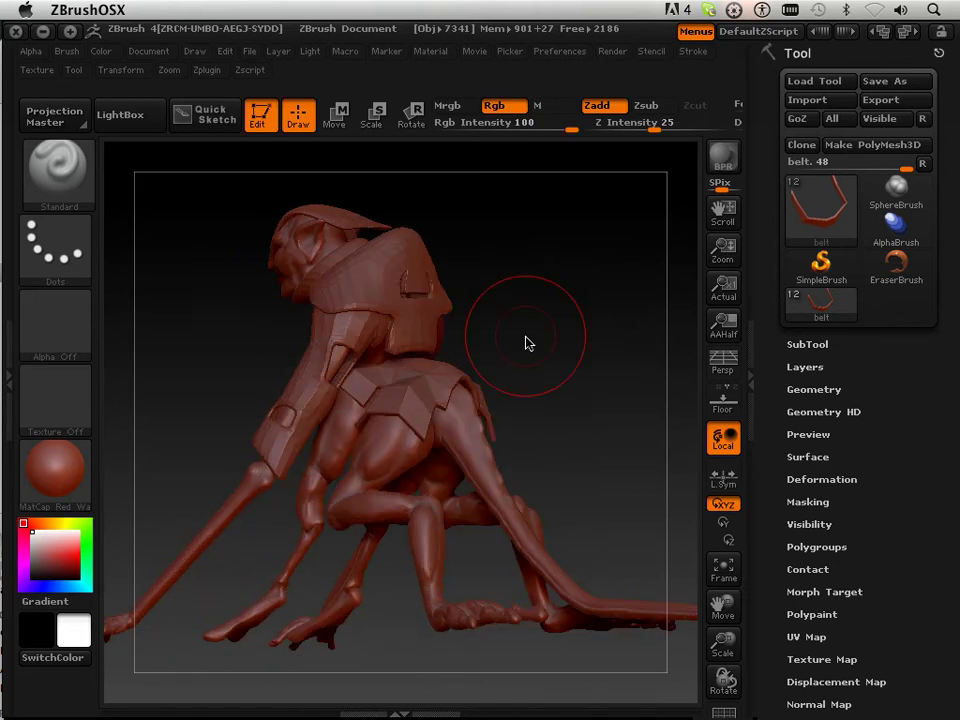
{"action": "left_click", "coordinate": [806, 345]}
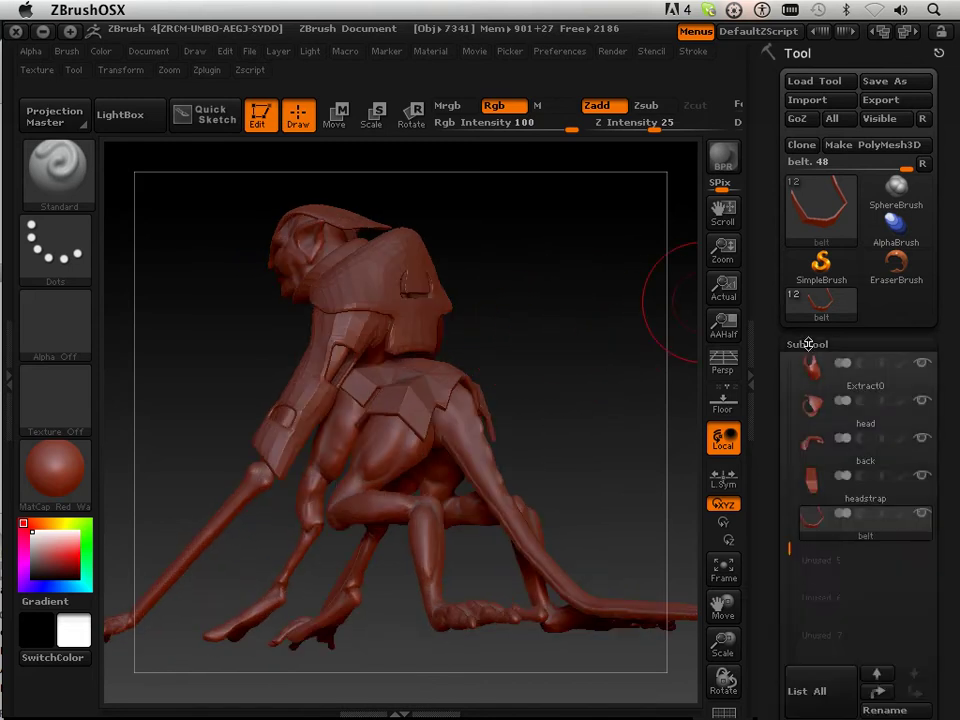
{"action": "mouse_move", "coordinate": [768, 179]}
{"action": "left_mouse_down"}
{"action": "mouse_move", "coordinate": [780, 440]}
{"action": "mouse_move", "coordinate": [787, 256]}
{"action": "left_mouse_up"}
{"action": "left_click", "coordinate": [826, 286]}
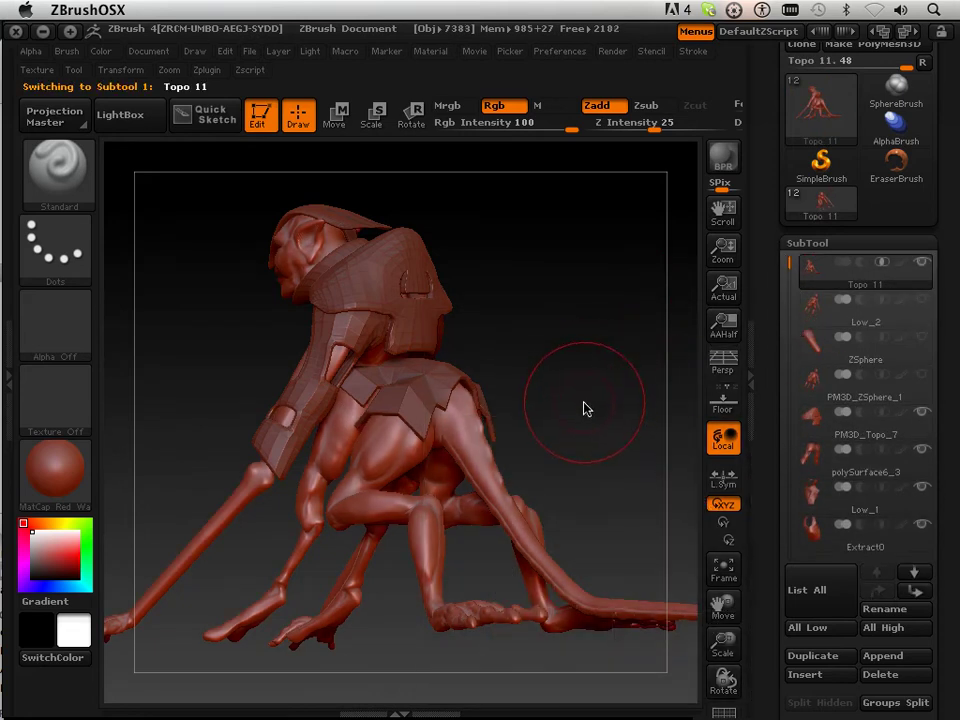
Check the active and total point counts of the creature model
{"action": "left_click_drag", "start_coordinate": [585, 407], "coordinate": [600, 150]}
{"action": "left_click", "coordinate": [558, 51]}
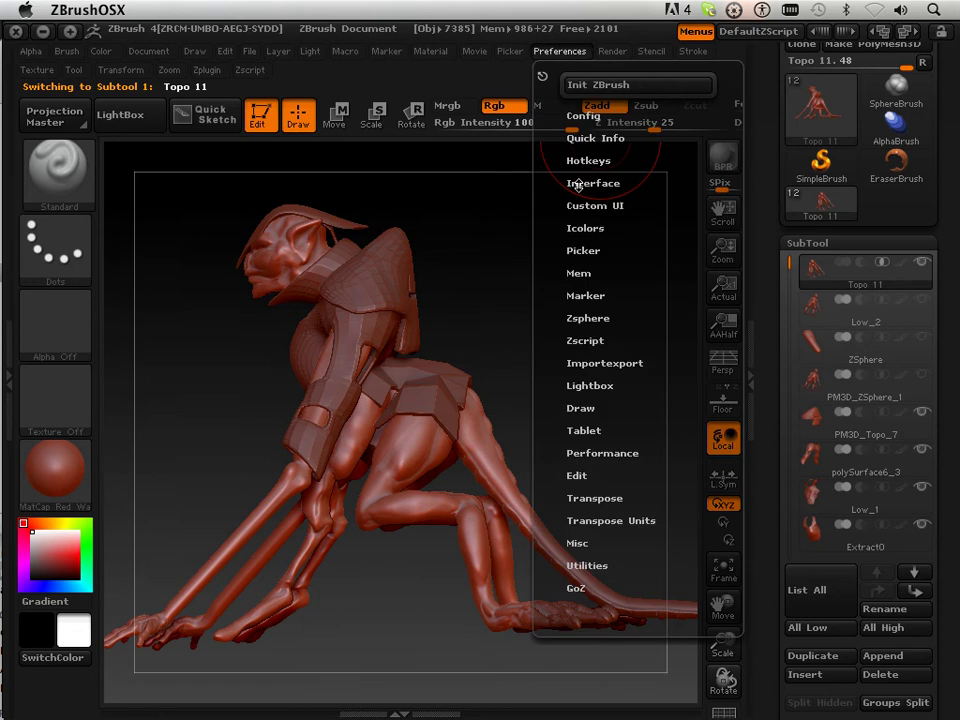
{"action": "left_click", "coordinate": [585, 542]}
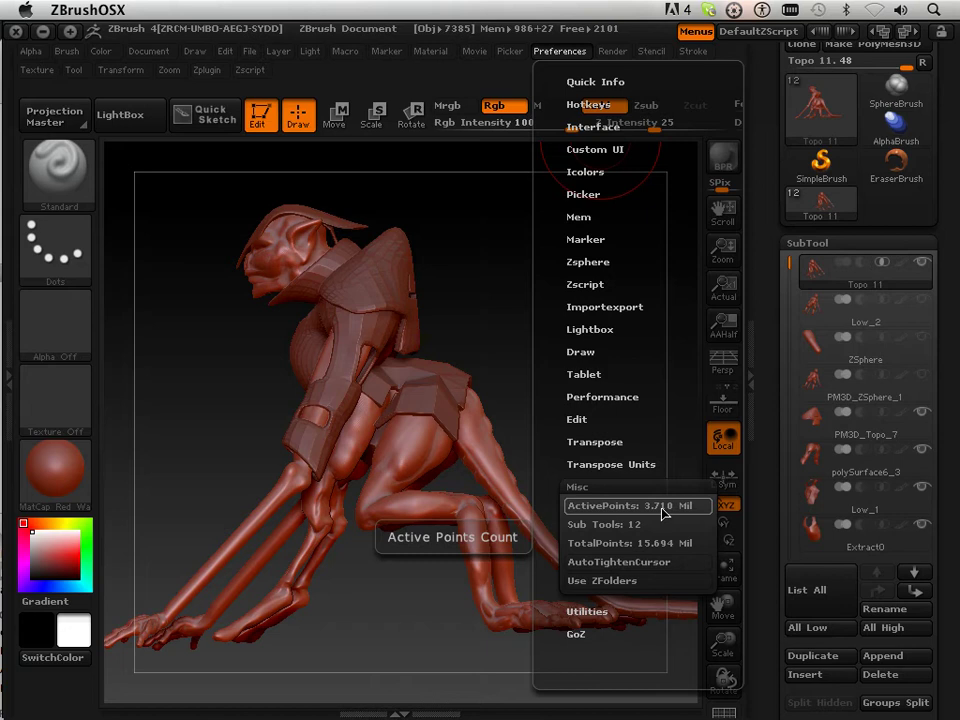
Delete the Topo 11 body's subdivision levels above level 6
{"action": "left_click_drag", "start_coordinate": [781, 401], "coordinate": [775, 309]}
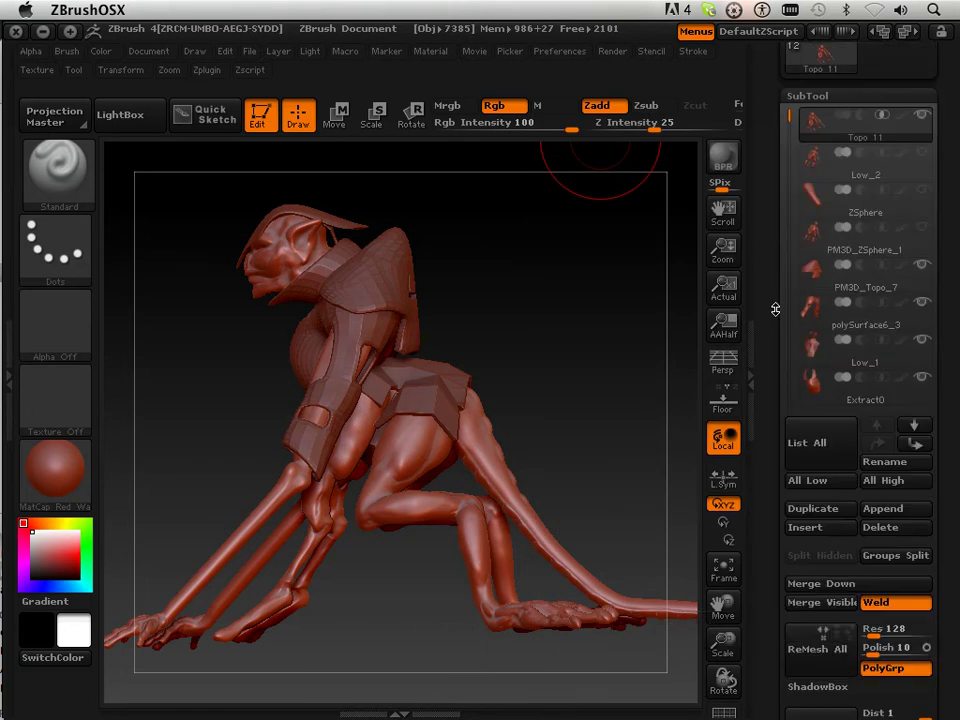
{"action": "scroll", "coordinate": [775, 309], "scroll_direction": "down", "scroll_amount": 5}
{"action": "scroll", "coordinate": [778, 215], "scroll_direction": "down", "scroll_amount": 2}
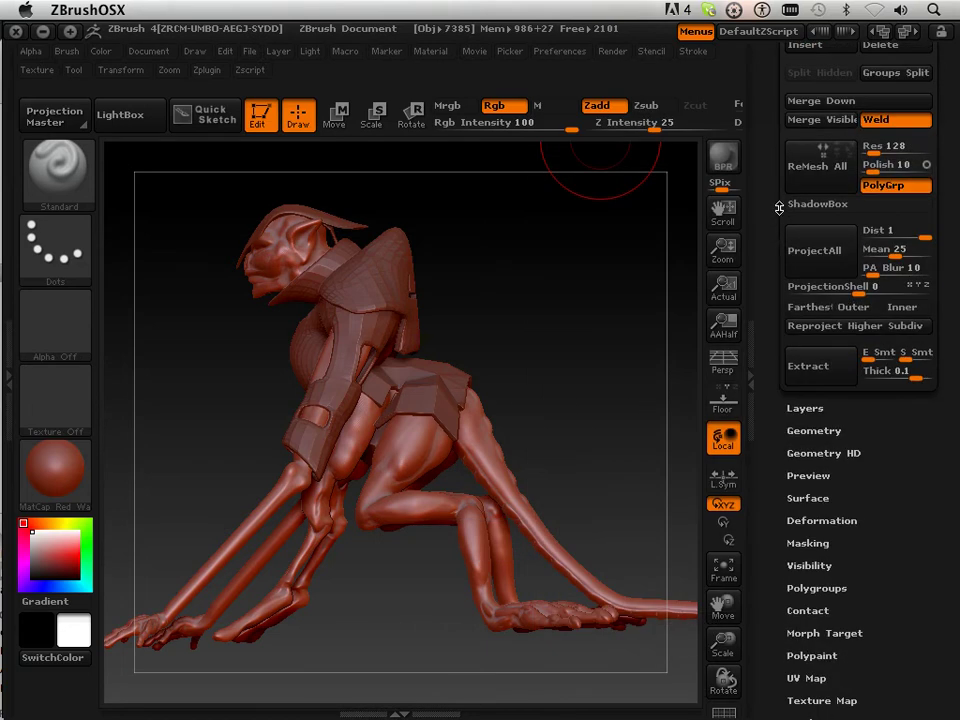
{"action": "left_click", "coordinate": [813, 375]}
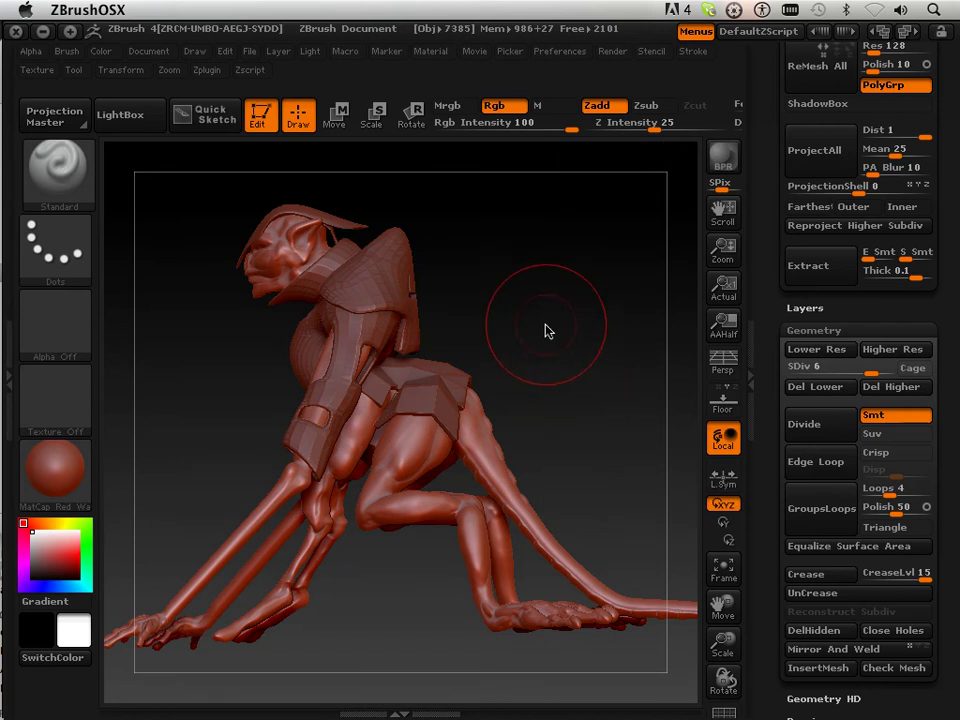
{"action": "left_click_drag", "start_coordinate": [549, 330], "coordinate": [570, 321]}
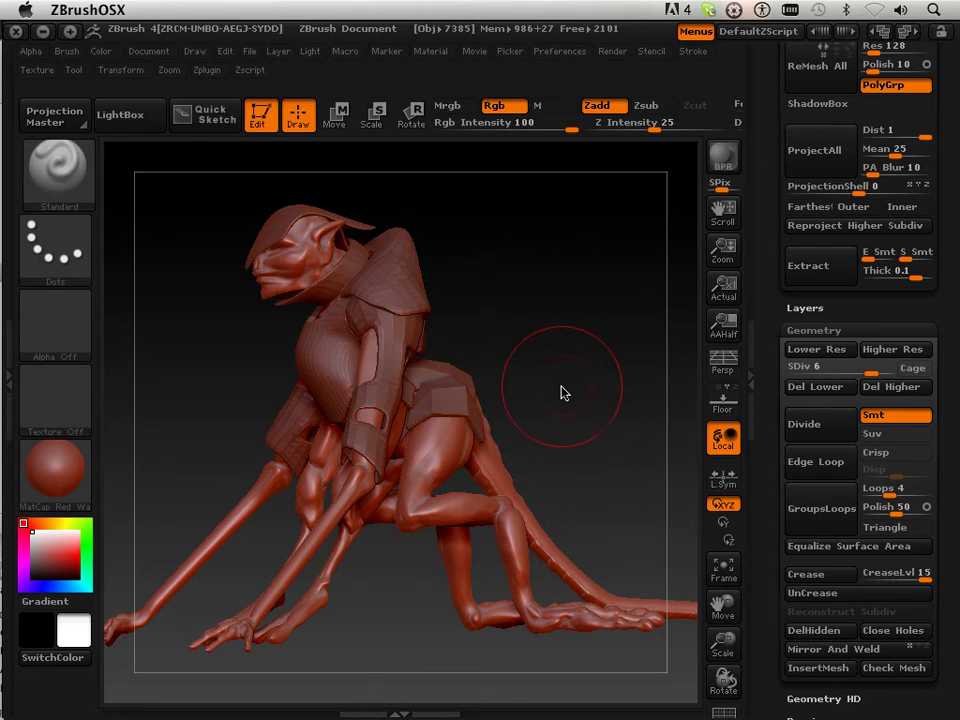
{"action": "left_click", "coordinate": [885, 390]}
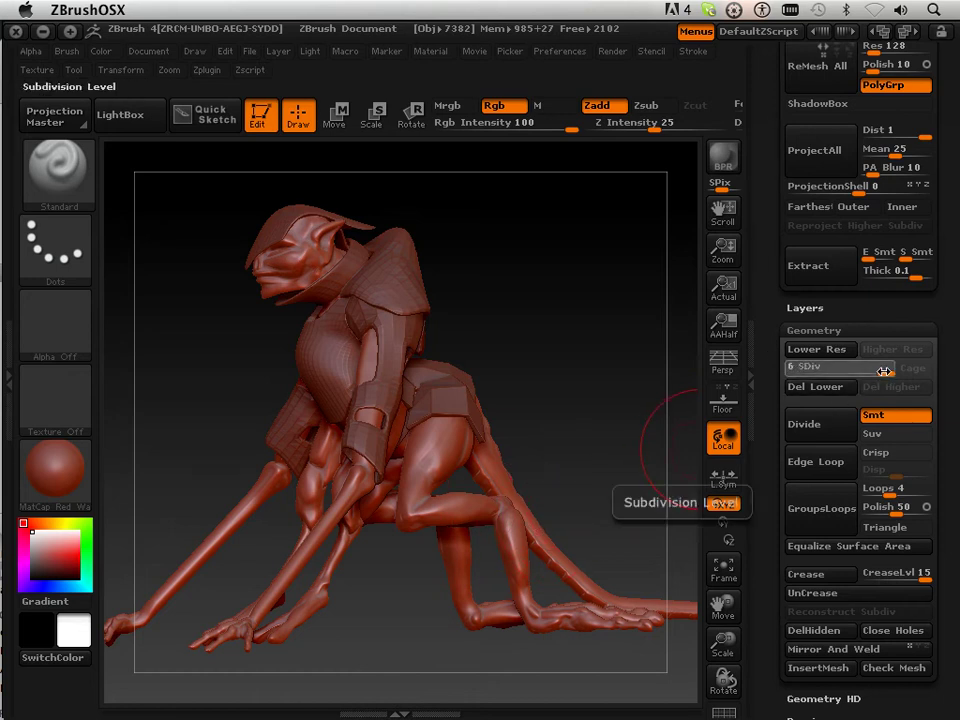
Lower the Topo 11 body to subdivision level 5, check its detail from both sides, and delete the higher level
{"action": "left_click_drag", "start_coordinate": [885, 371], "coordinate": [867, 371]}
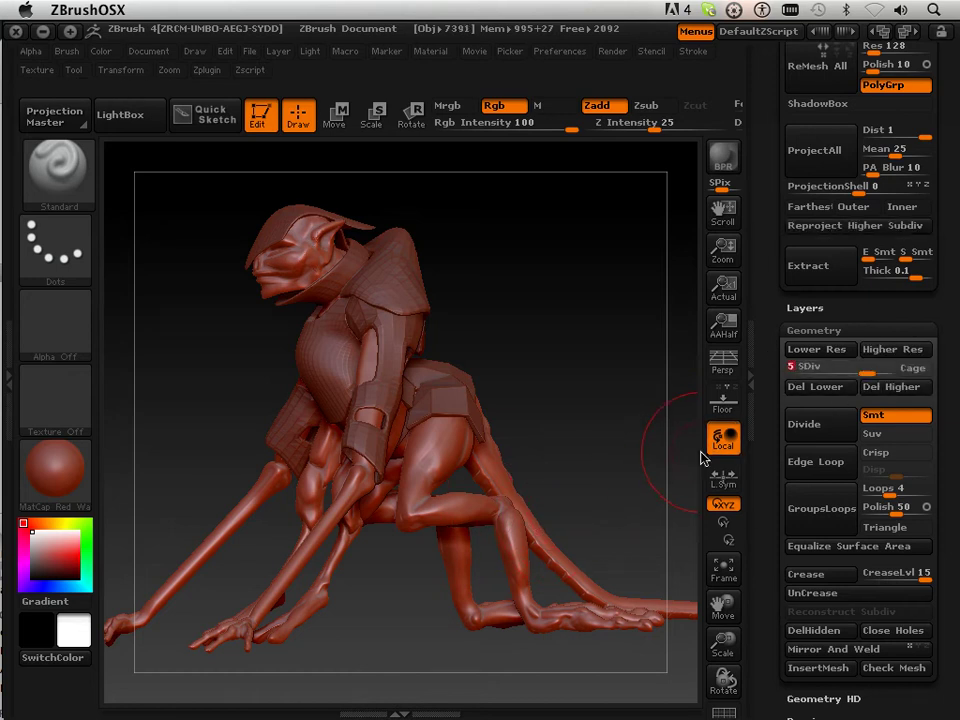
{"action": "key", "text": "ctrl+z"}
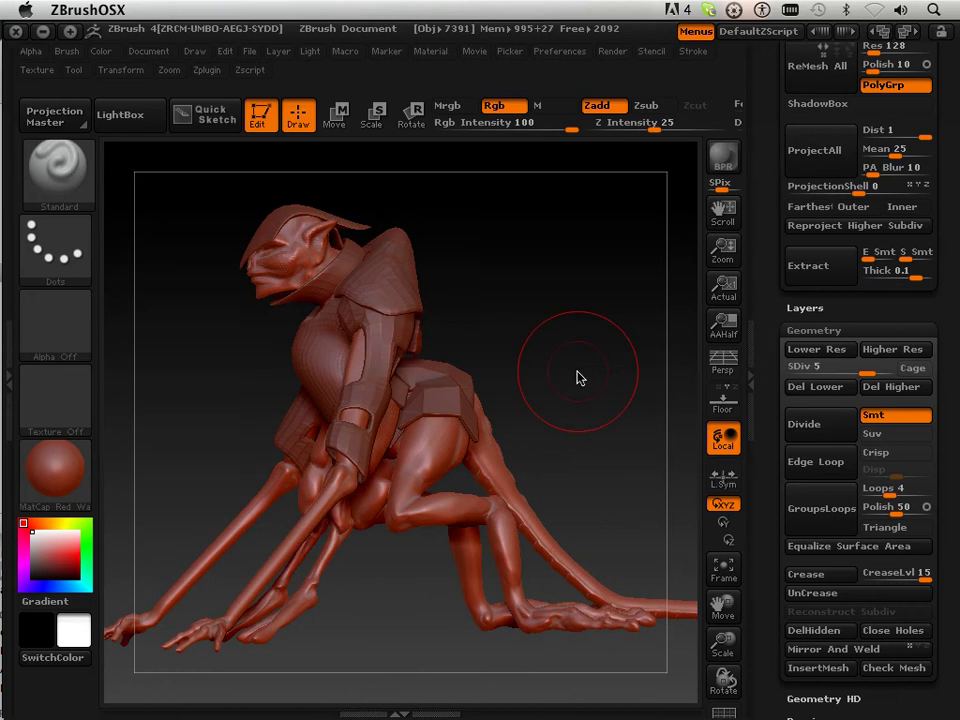
{"action": "key", "text": "ctrl+z"}
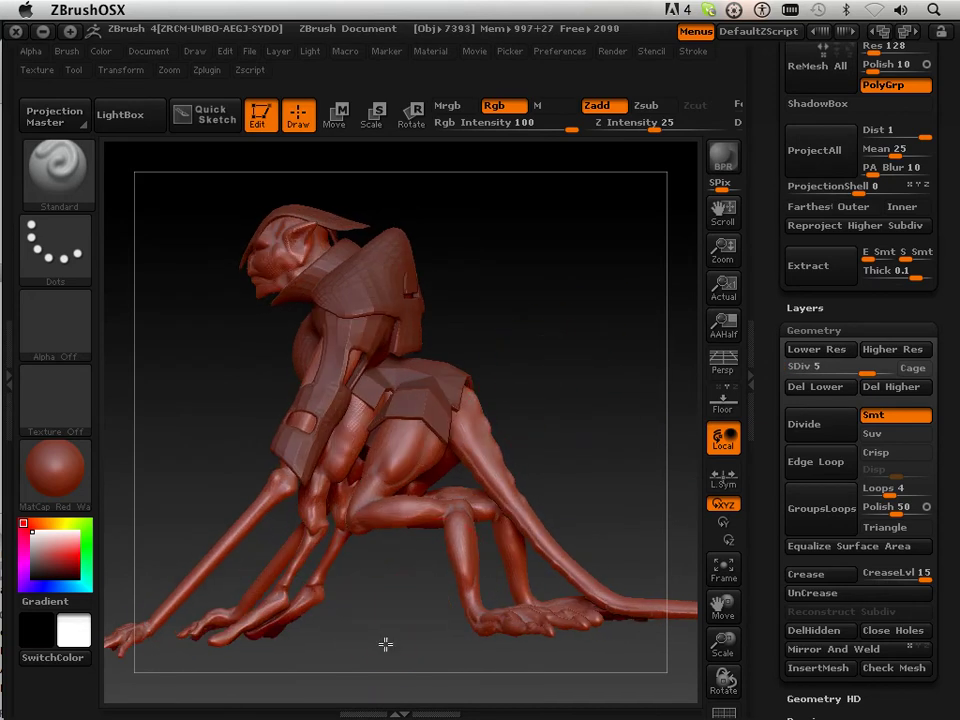
{"action": "left_click_drag", "start_coordinate": [385, 644], "coordinate": [575, 486]}
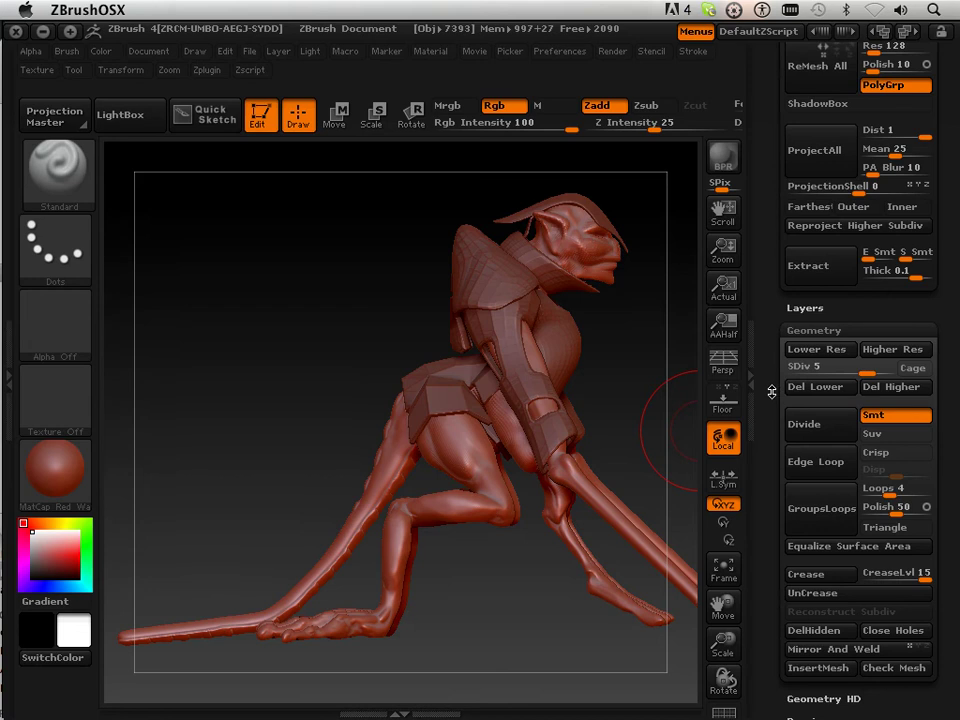
{"action": "left_click_drag", "start_coordinate": [666, 400], "coordinate": [728, 402]}
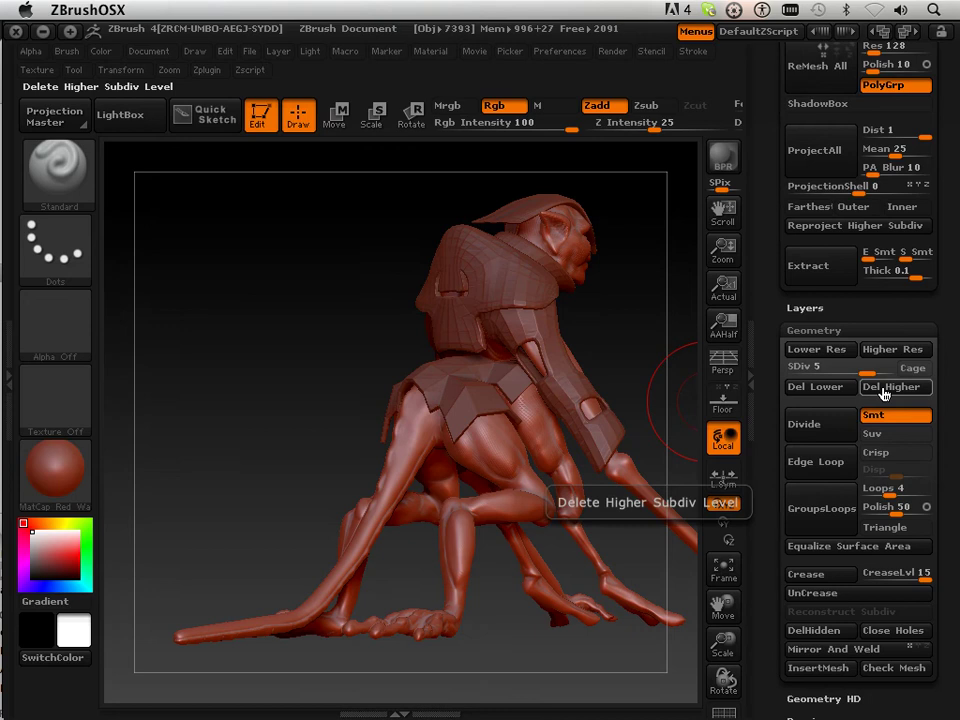
{"action": "left_click", "coordinate": [889, 394]}
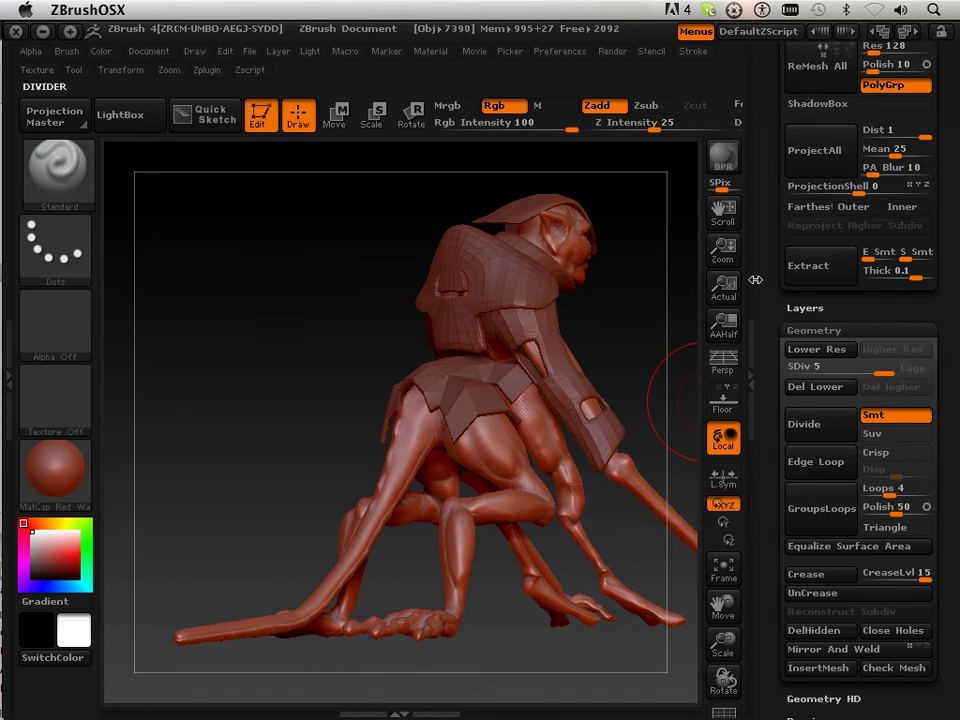
Make Low_2 the active subtool and save the tool to the Desktop as Topo 12, replacing the existing file
{"action": "left_click_drag", "start_coordinate": [772, 161], "coordinate": [782, 369]}
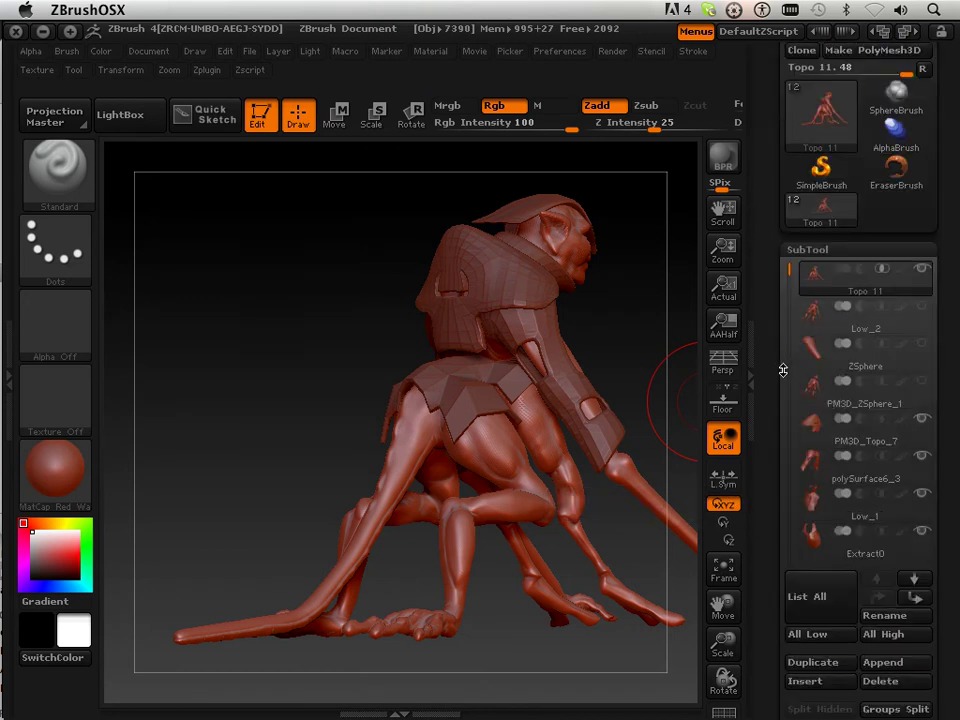
{"action": "left_click", "coordinate": [834, 330]}
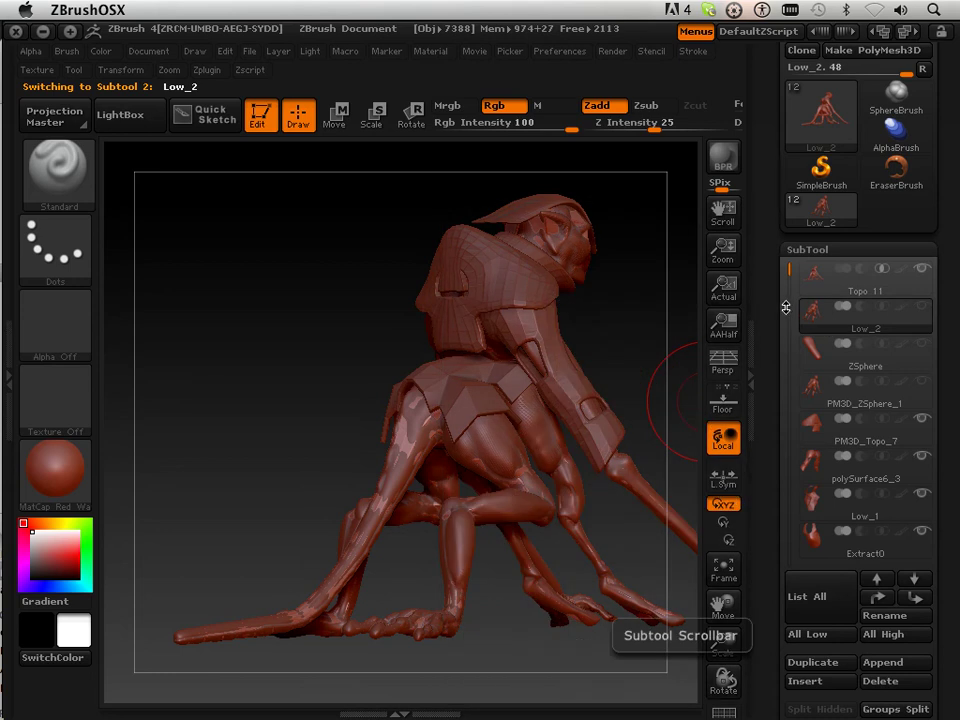
{"action": "left_click_drag", "start_coordinate": [786, 307], "coordinate": [786, 402]}
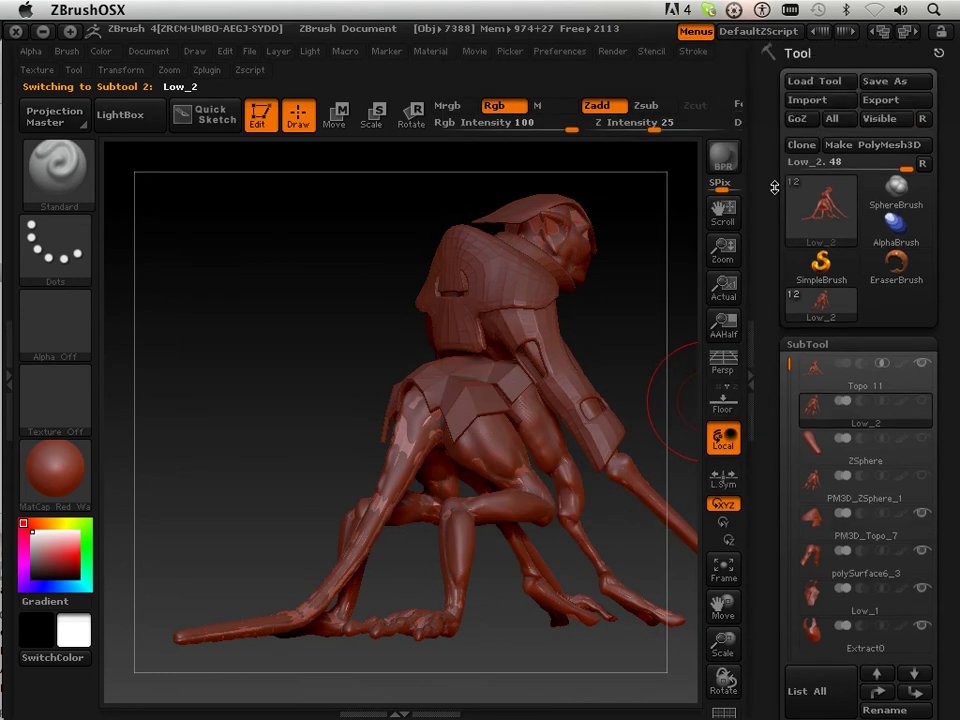
{"action": "left_click", "coordinate": [876, 84]}
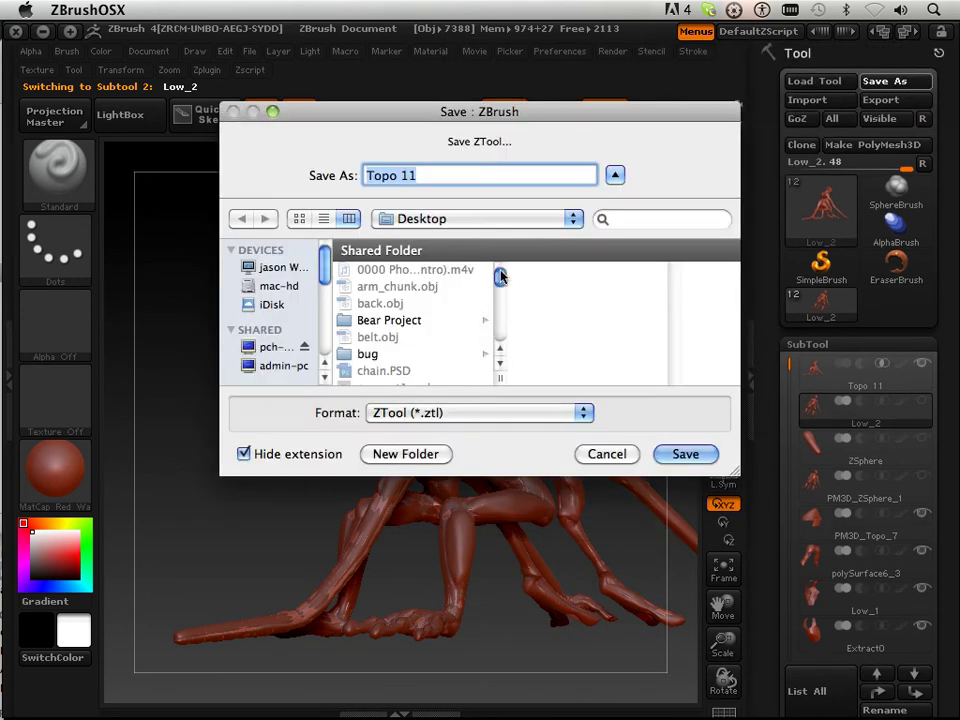
{"action": "mouse_move", "coordinate": [497, 268]}
{"action": "left_mouse_down"}
{"action": "mouse_move", "coordinate": [497, 280]}
{"action": "mouse_move", "coordinate": [497, 250]}
{"action": "left_mouse_up"}
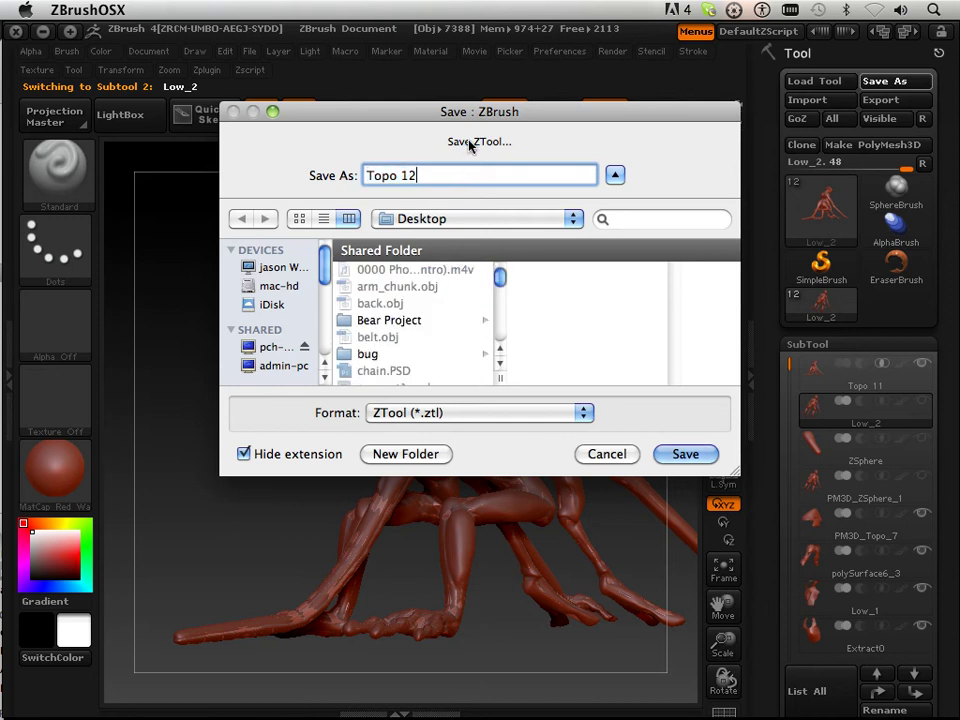
{"action": "key", "text": "Return"}
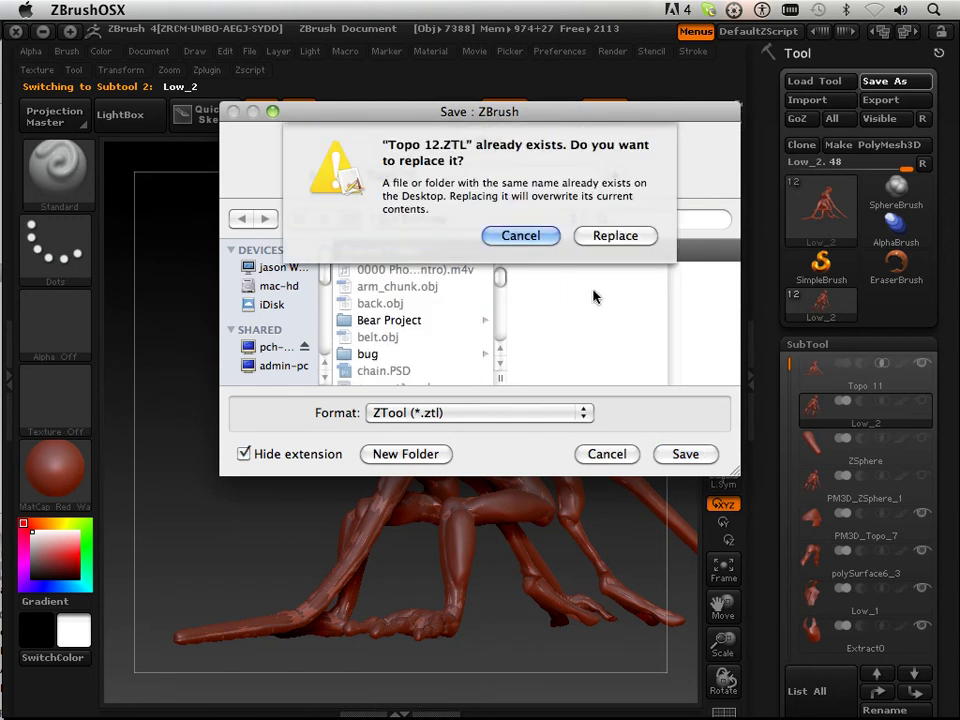
{"action": "left_click", "coordinate": [606, 238]}
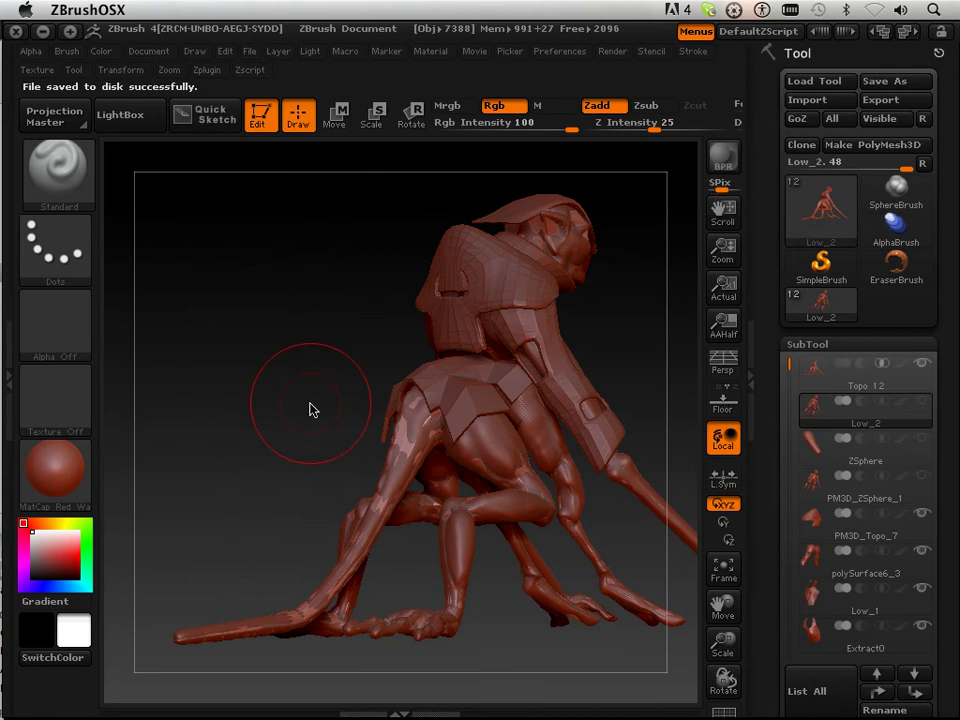
Delete the hidden Low_2 and ZSphere subtools
{"action": "left_click_drag", "start_coordinate": [311, 407], "coordinate": [537, 353]}
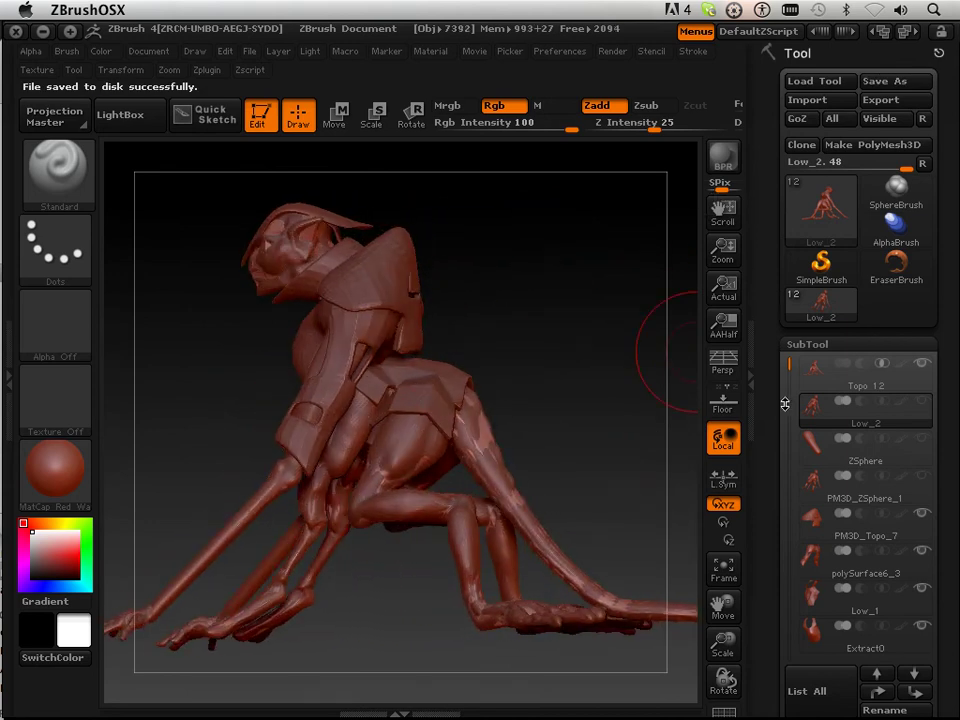
{"action": "scroll", "coordinate": [850, 420], "scroll_direction": "down", "scroll_amount": 3}
{"action": "mouse_move", "coordinate": [816, 306]}
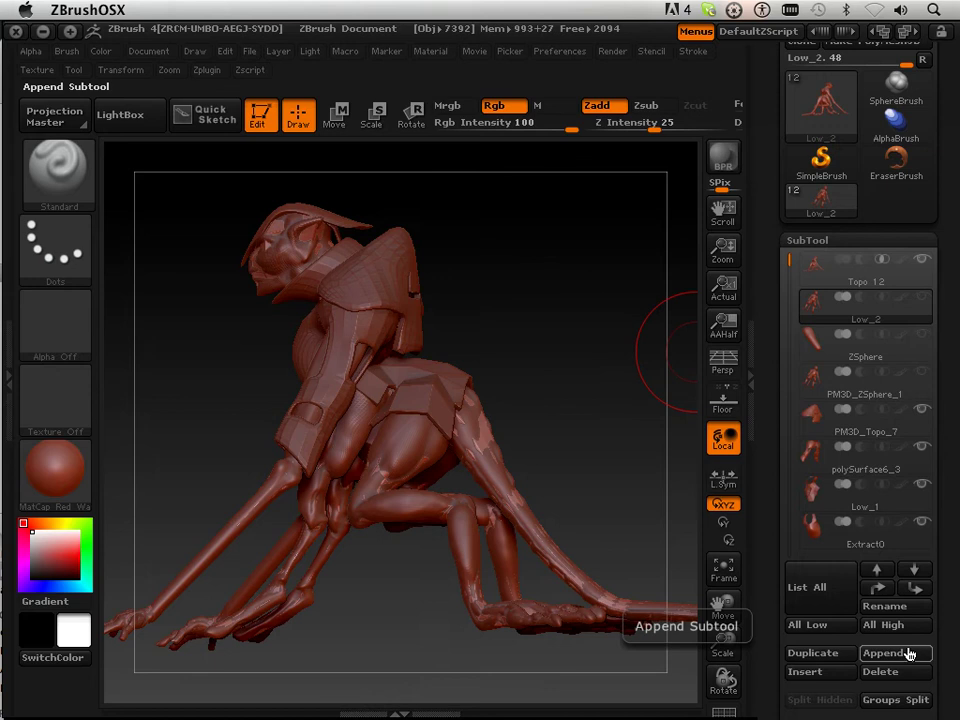
{"action": "left_click", "coordinate": [885, 672]}
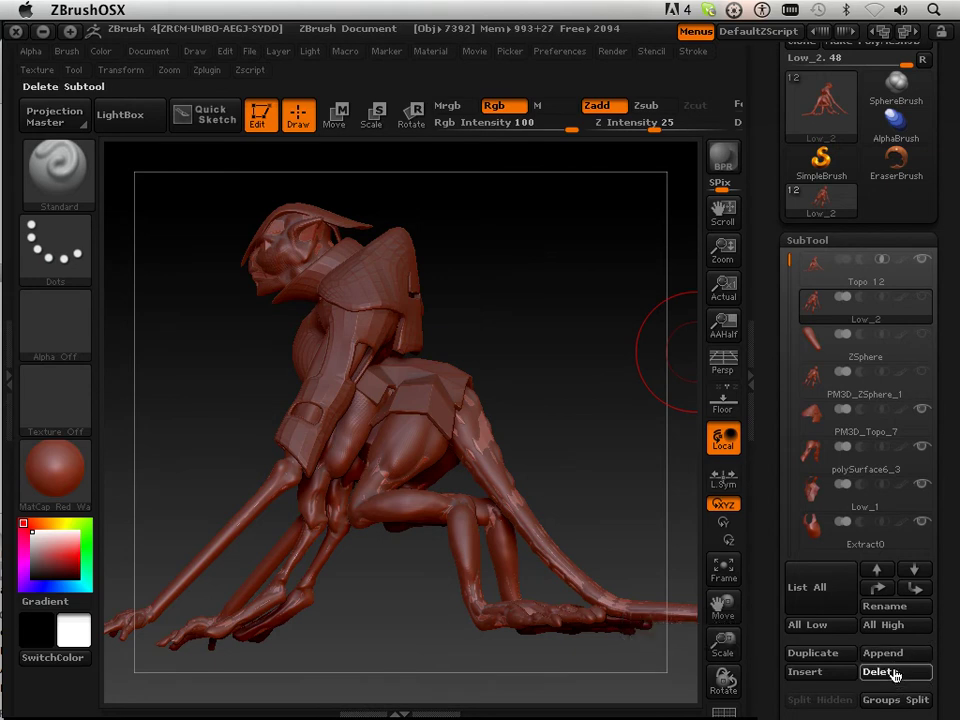
{"action": "left_click", "coordinate": [612, 700]}
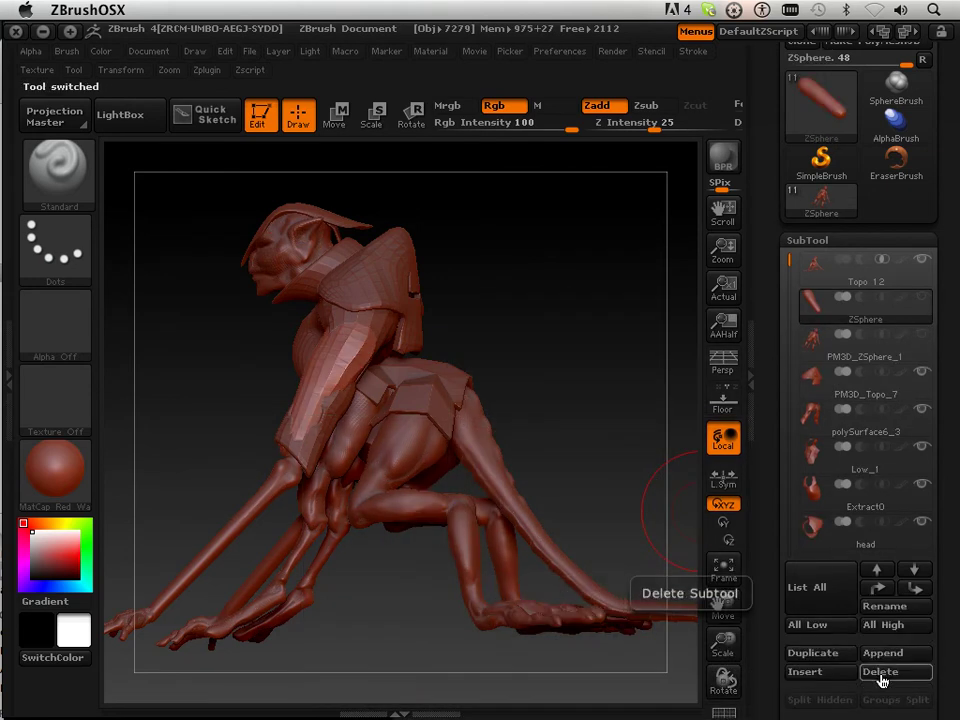
{"action": "left_click", "coordinate": [881, 672]}
{"action": "left_click", "coordinate": [612, 700]}
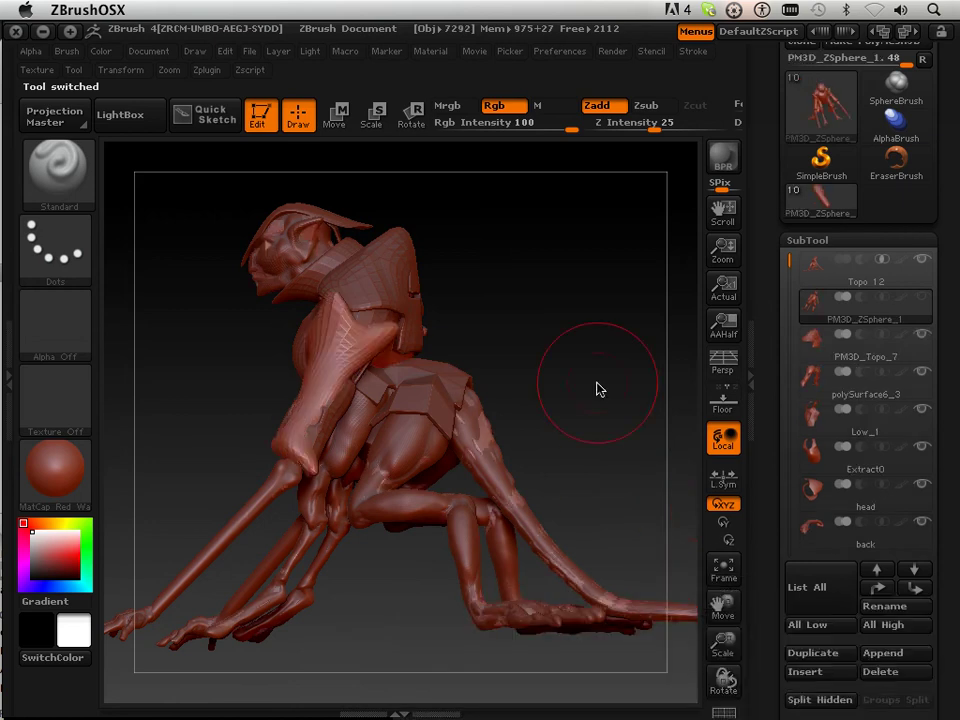
Delete the hidden PM3D_ZSphere_1 subtool
{"action": "mouse_move", "coordinate": [845, 322]}
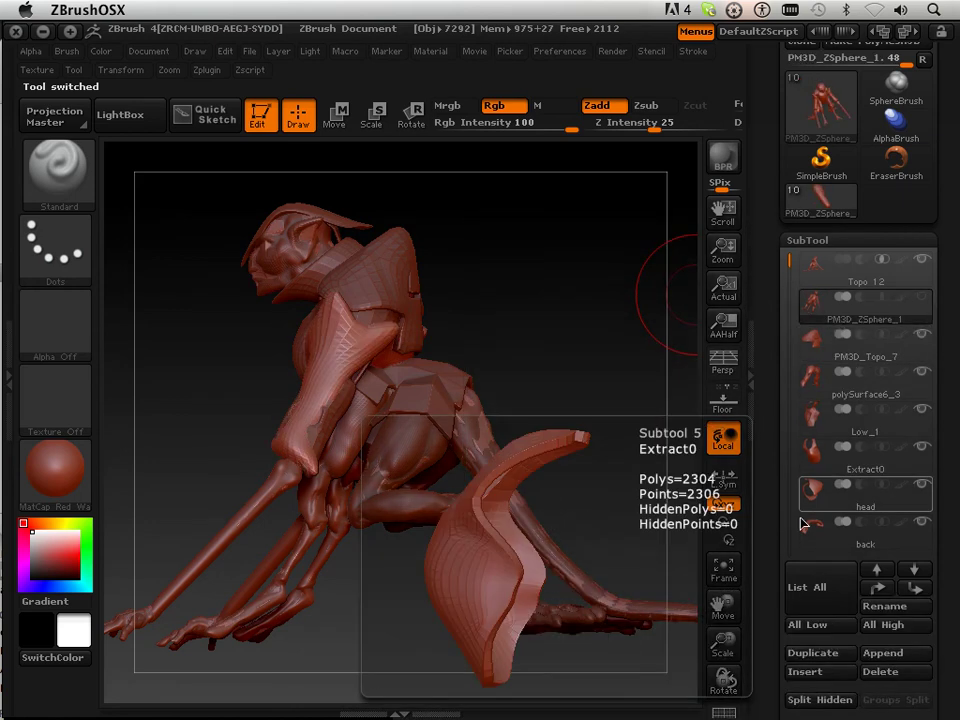
{"action": "scroll", "coordinate": [868, 560], "scroll_direction": "down", "scroll_amount": 2}
{"action": "left_click", "coordinate": [870, 589]}
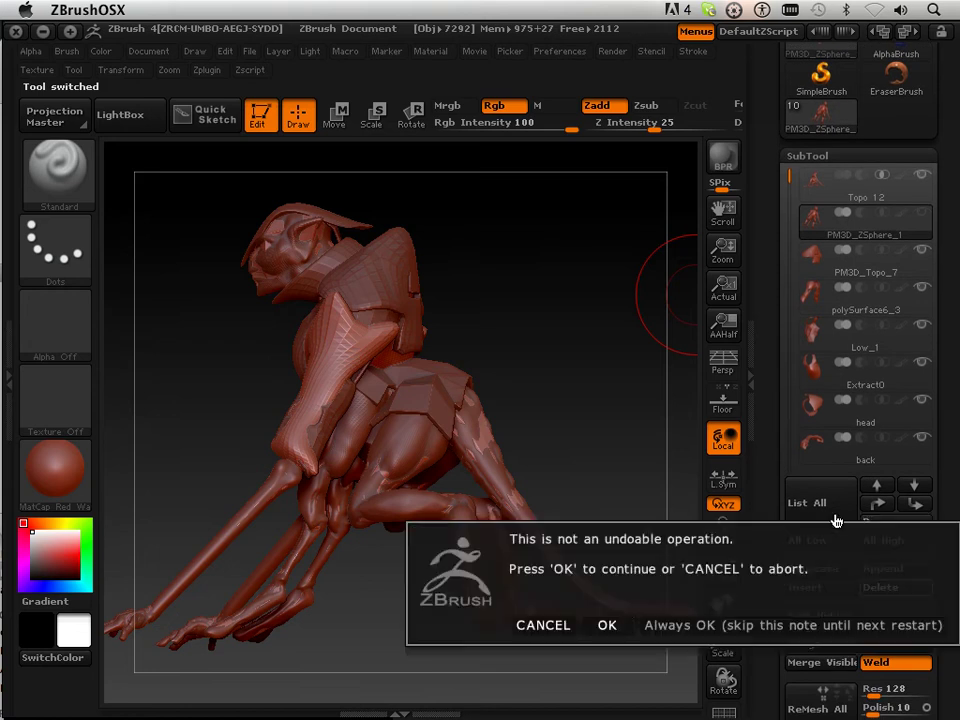
{"action": "left_click", "coordinate": [610, 626]}
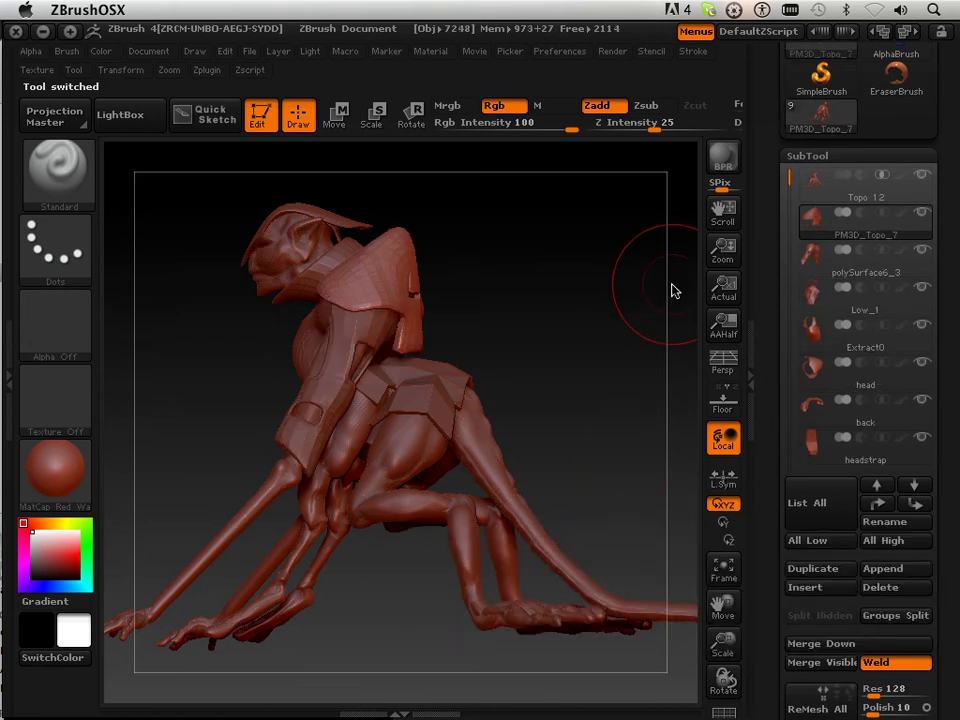
Subdivide the PM3D_Topo_7 shoulder cape subtool up to level 5
{"action": "mouse_move", "coordinate": [845, 219]}
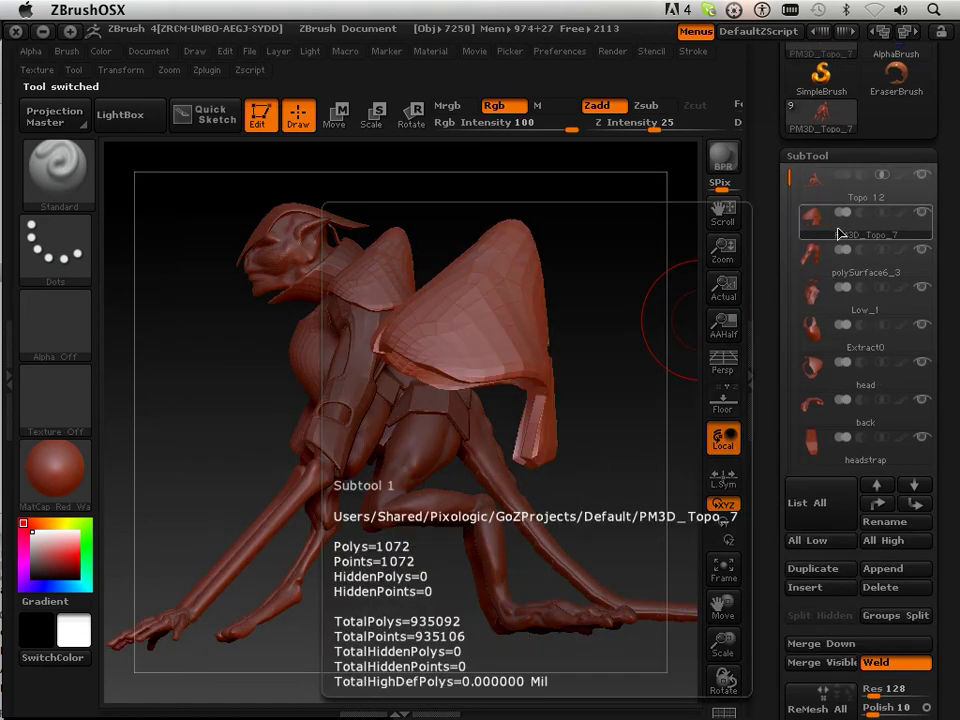
{"action": "scroll", "coordinate": [767, 460], "scroll_direction": "down", "scroll_amount": 5}
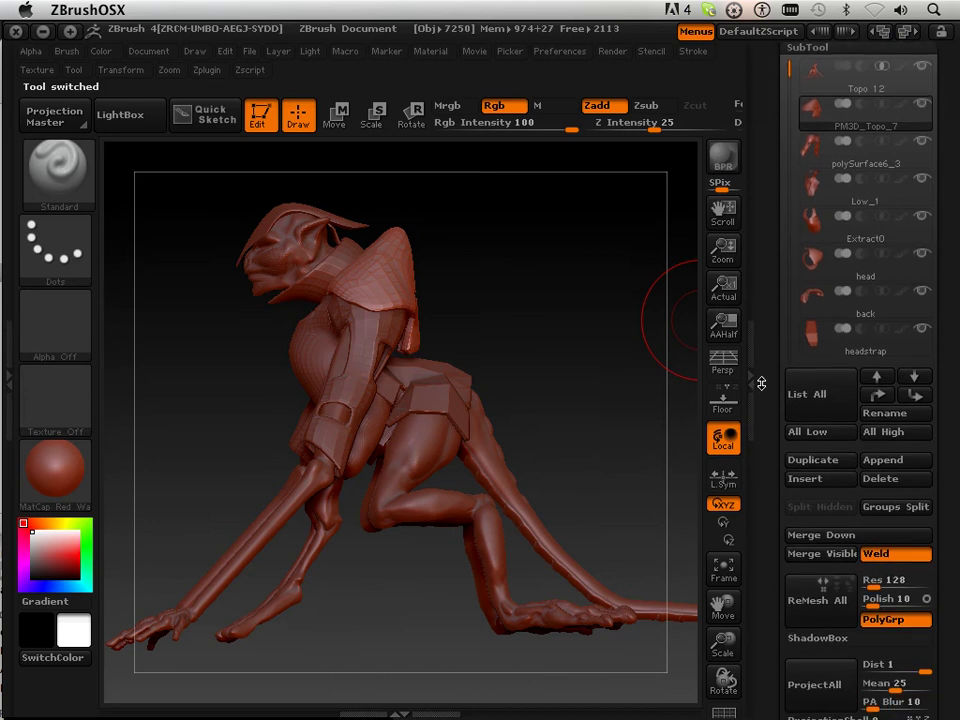
{"action": "scroll", "coordinate": [800, 420], "scroll_direction": "down", "scroll_amount": 8}
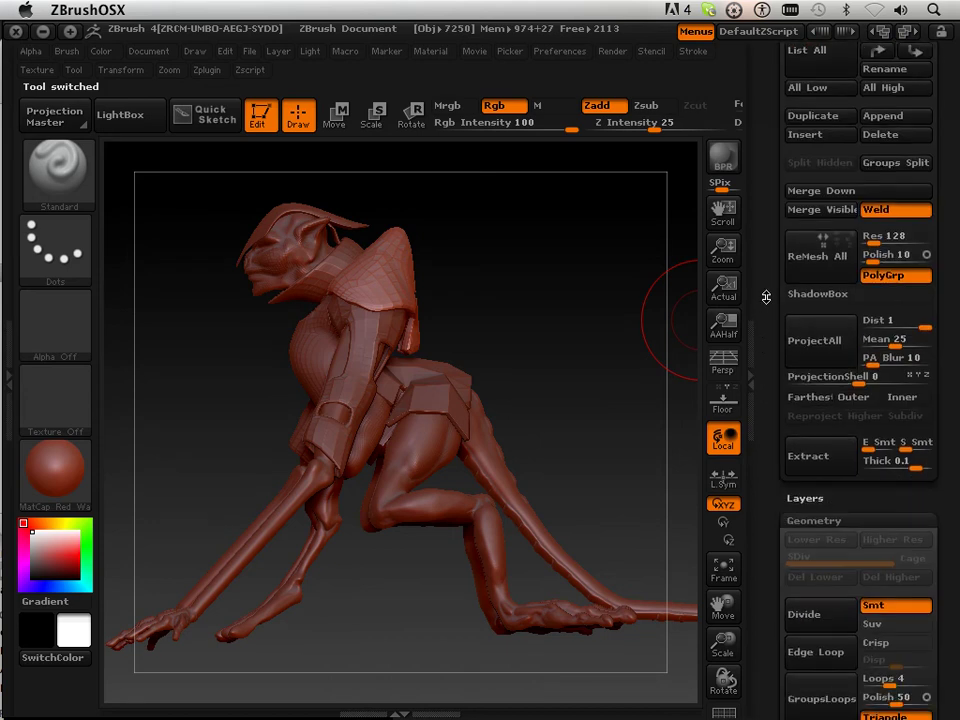
{"action": "left_click", "coordinate": [816, 422]}
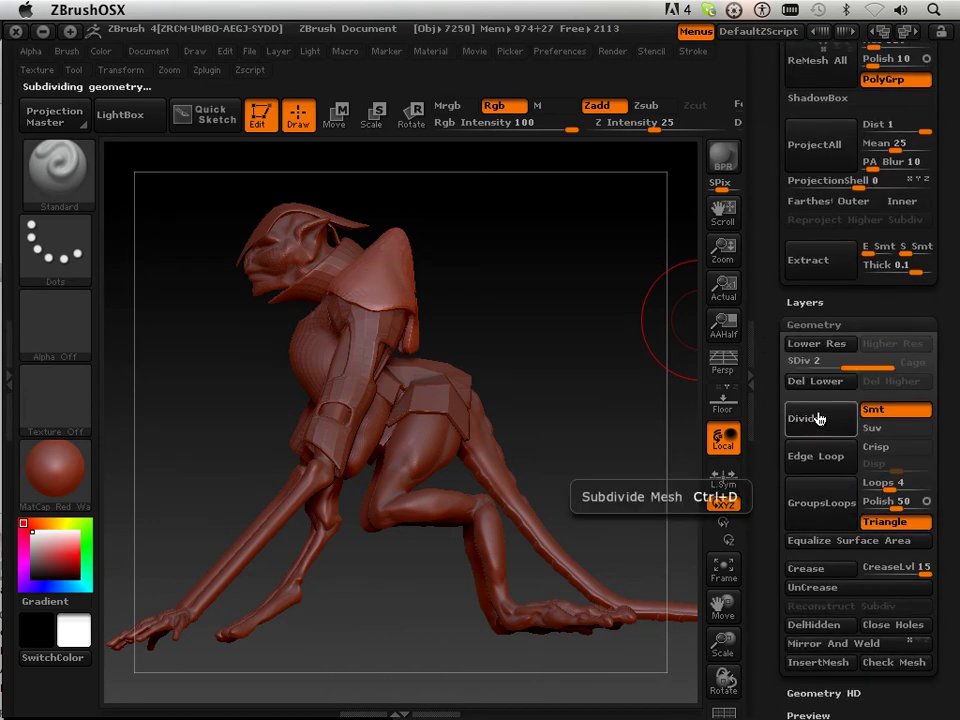
Make the polySurface6_3 arm armour the active subtool and subdivide it to level 5
{"action": "scroll", "coordinate": [830, 330], "scroll_direction": "up", "scroll_amount": 10}
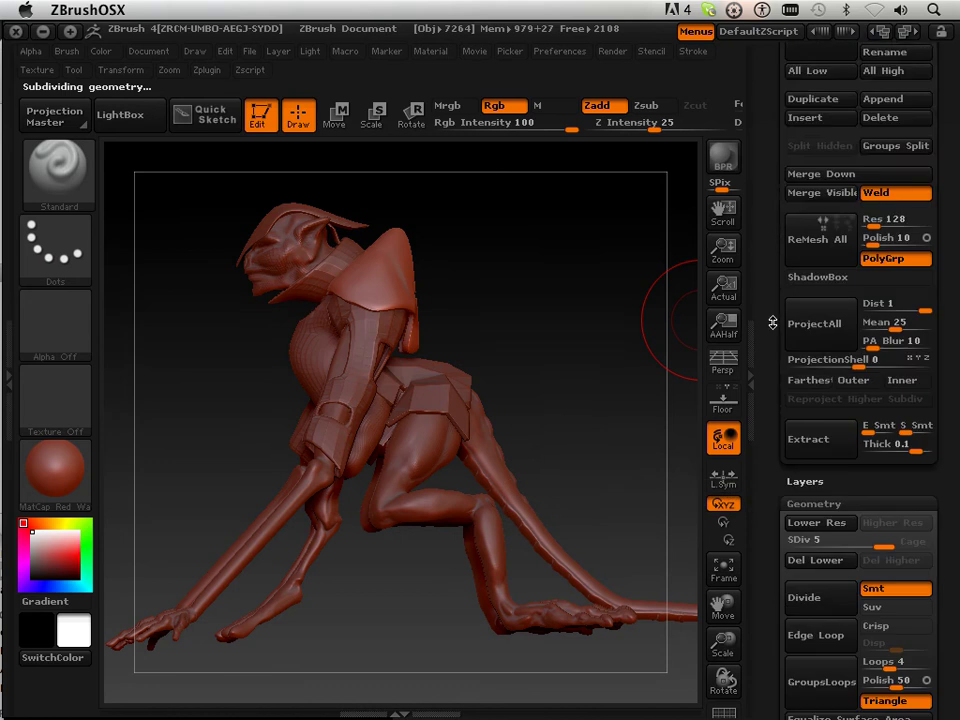
{"action": "left_click", "coordinate": [836, 320]}
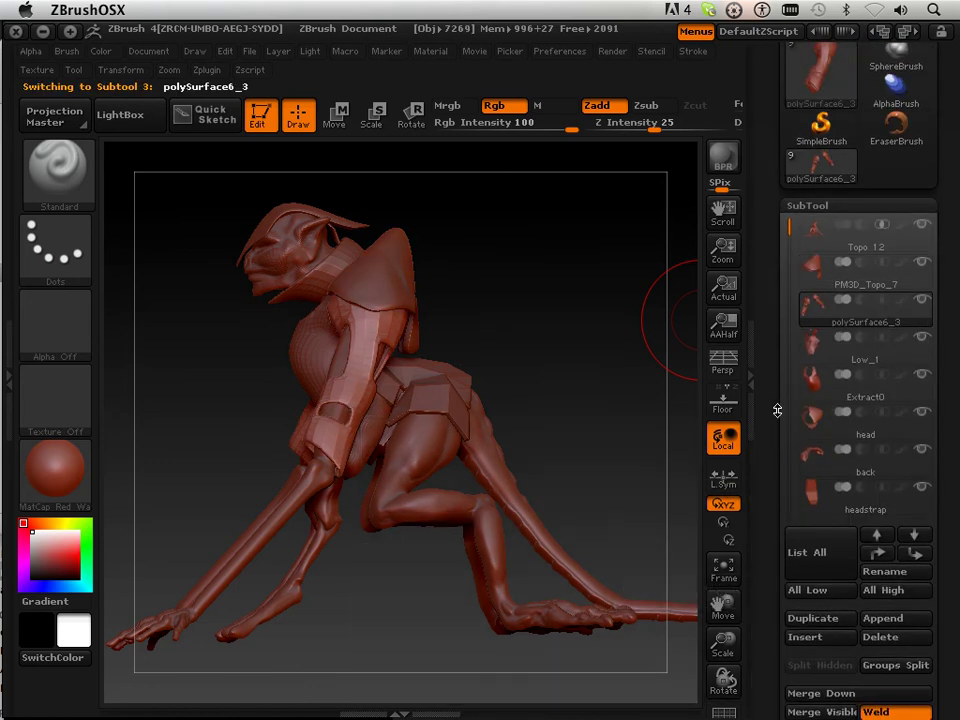
{"action": "scroll", "coordinate": [776, 300], "scroll_direction": "down", "scroll_amount": 10}
{"action": "scroll", "coordinate": [775, 210], "scroll_direction": "down", "scroll_amount": 5}
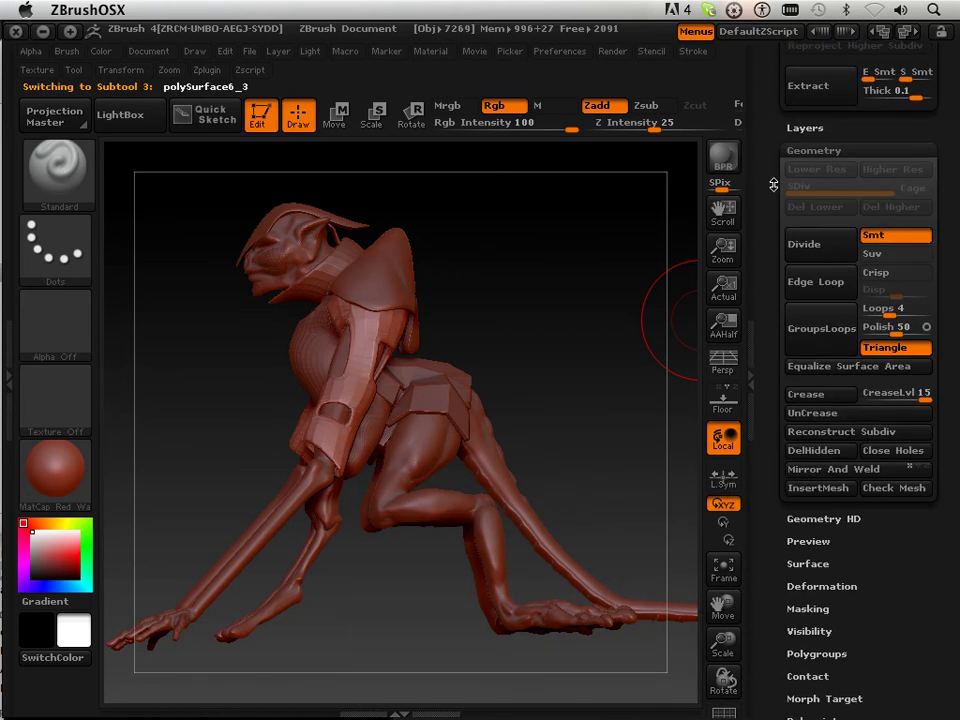
{"action": "left_click", "coordinate": [809, 244]}
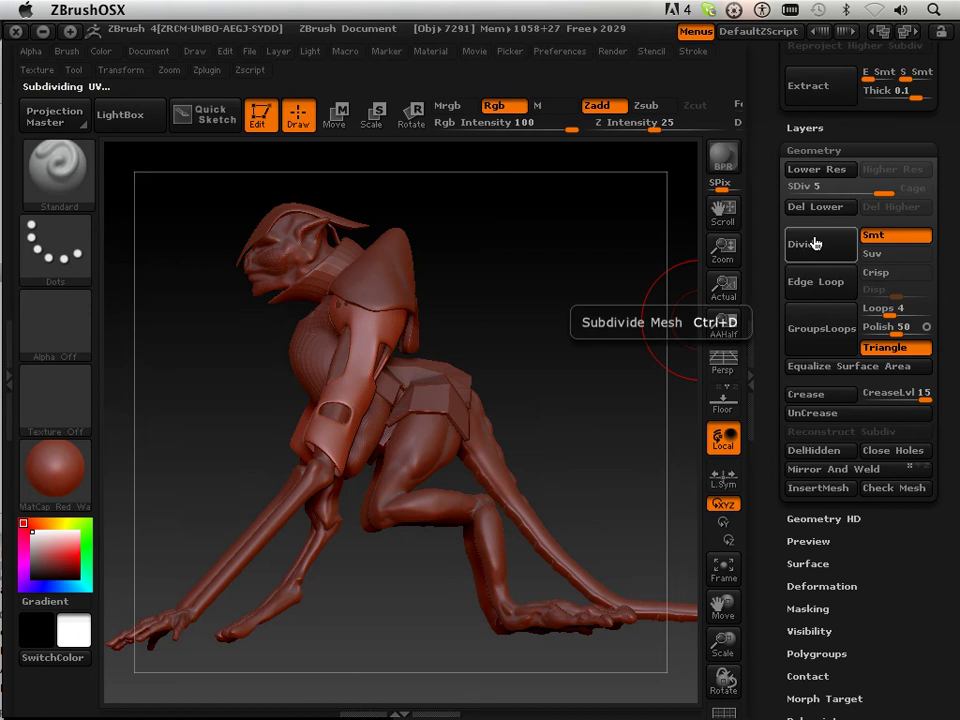
Select the low-poly Low_1 torso subtool, check its subdivision levels and mesh preview, and delete it
{"action": "scroll", "coordinate": [789, 303], "scroll_direction": "up", "scroll_amount": 10}
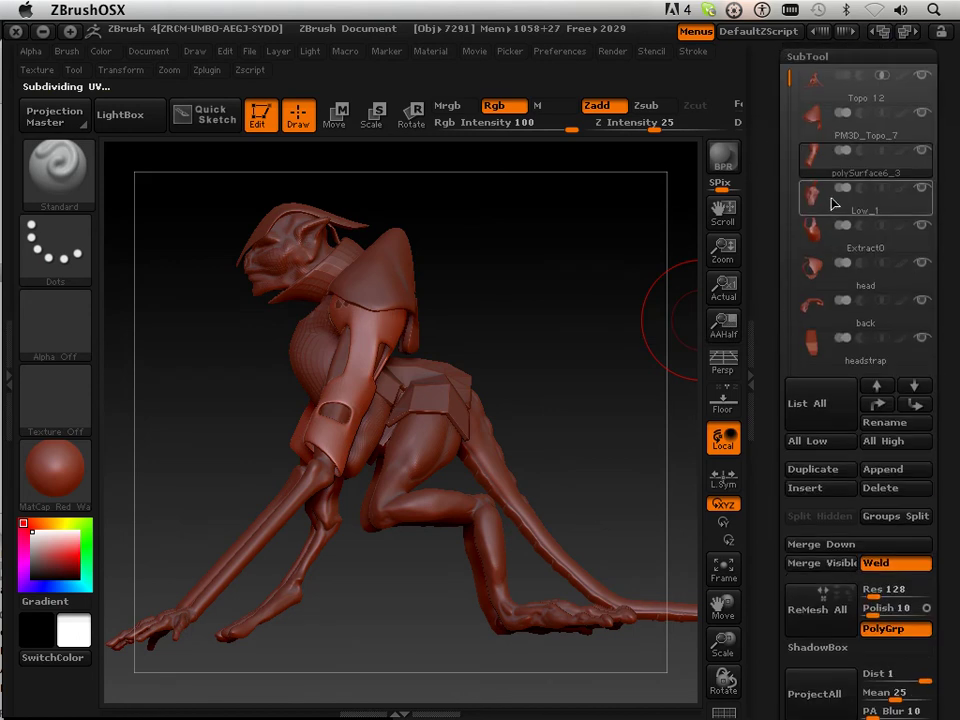
{"action": "left_click", "coordinate": [833, 204]}
{"action": "scroll", "coordinate": [790, 410], "scroll_direction": "down", "scroll_amount": 10}
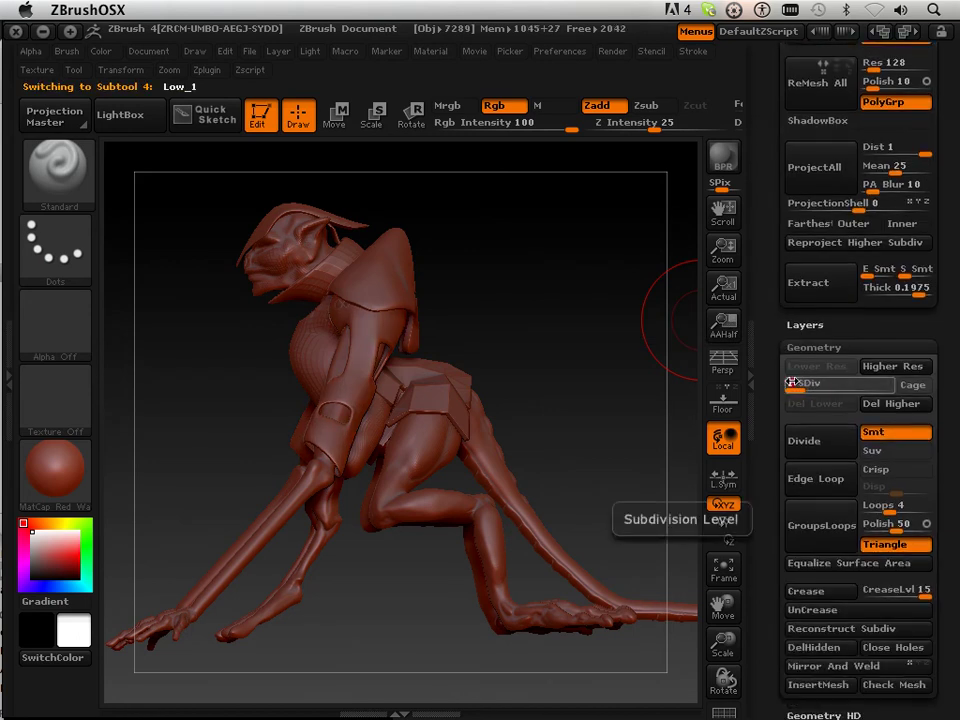
{"action": "scroll", "coordinate": [768, 285], "scroll_direction": "up", "scroll_amount": 2}
{"action": "scroll", "coordinate": [768, 285], "scroll_direction": "up", "scroll_amount": 15}
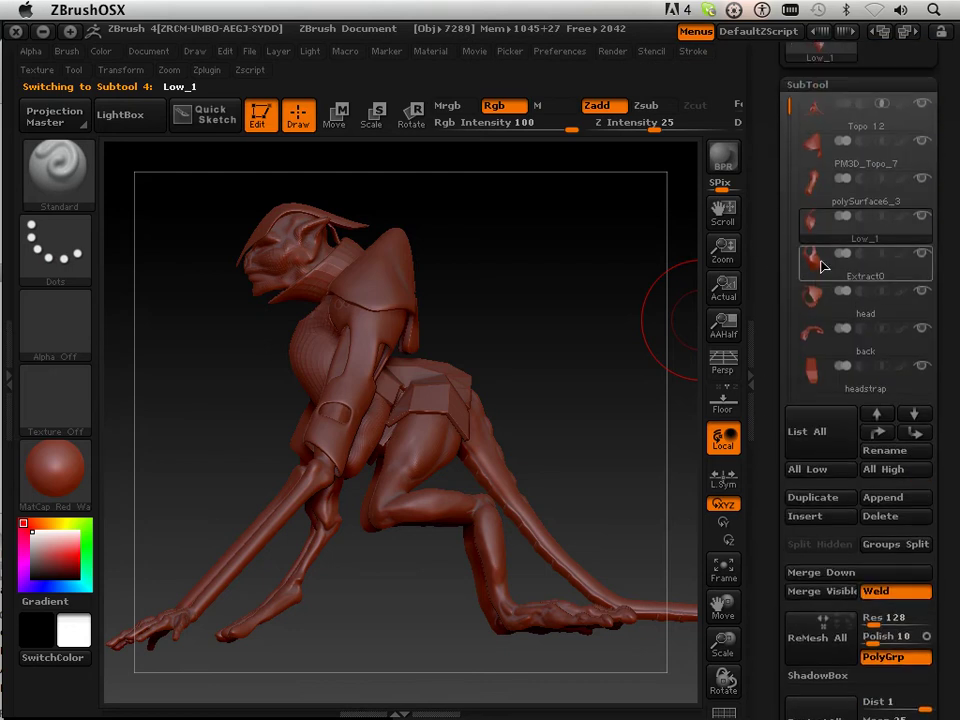
{"action": "mouse_move", "coordinate": [824, 235]}
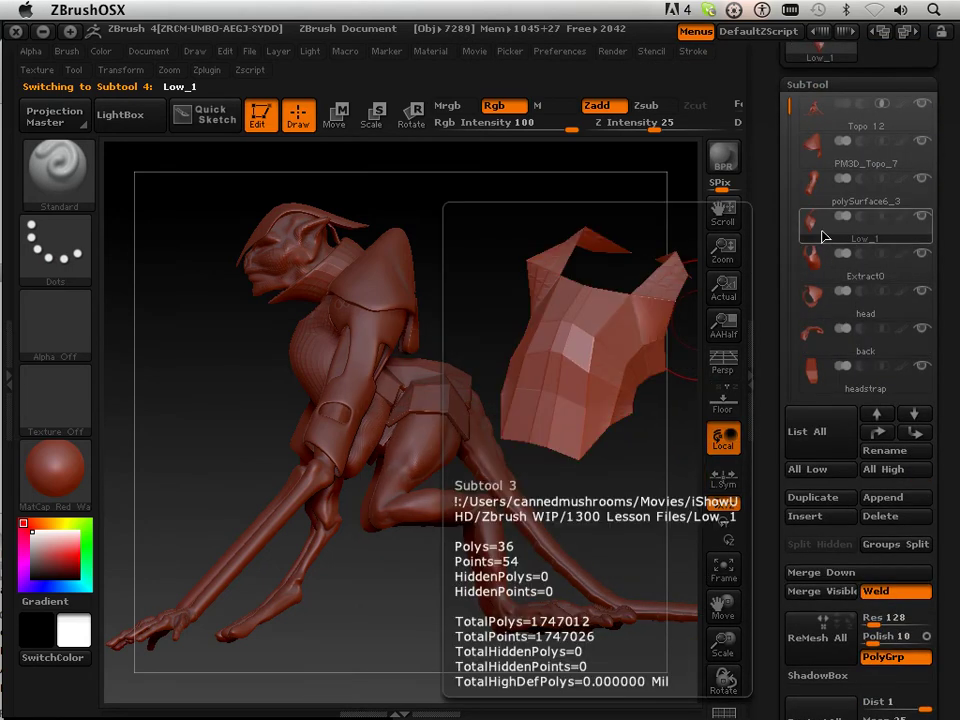
{"action": "left_click", "coordinate": [883, 516]}
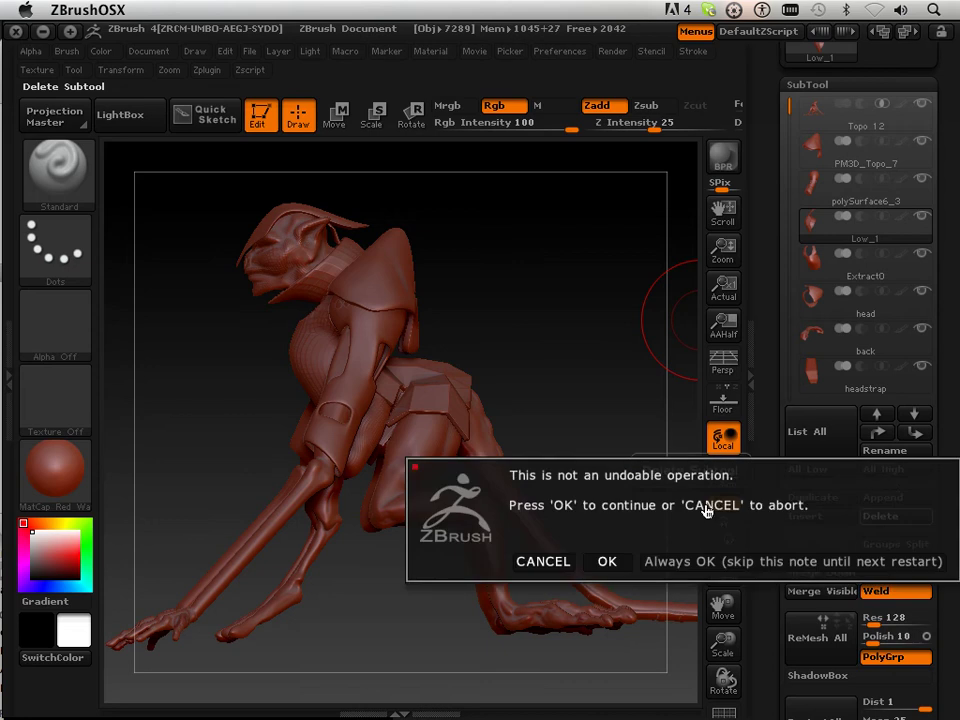
{"action": "left_click", "coordinate": [607, 561]}
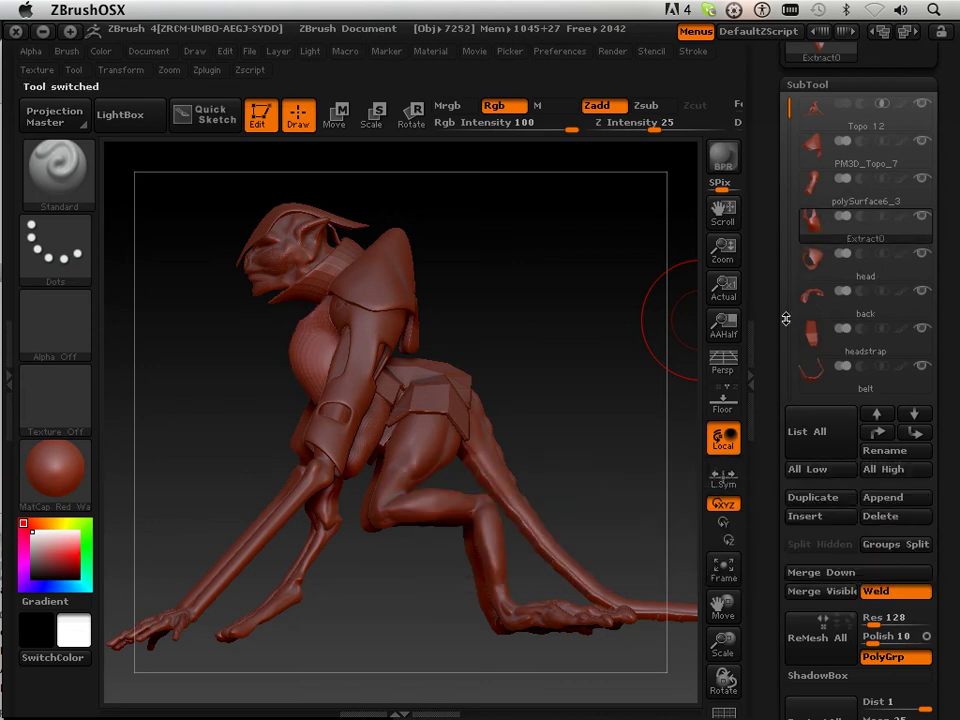
Subdivide the Extract0 chest piece further and divide the head armour subtool to level 4
{"action": "scroll", "coordinate": [786, 318], "scroll_direction": "down", "scroll_amount": 10}
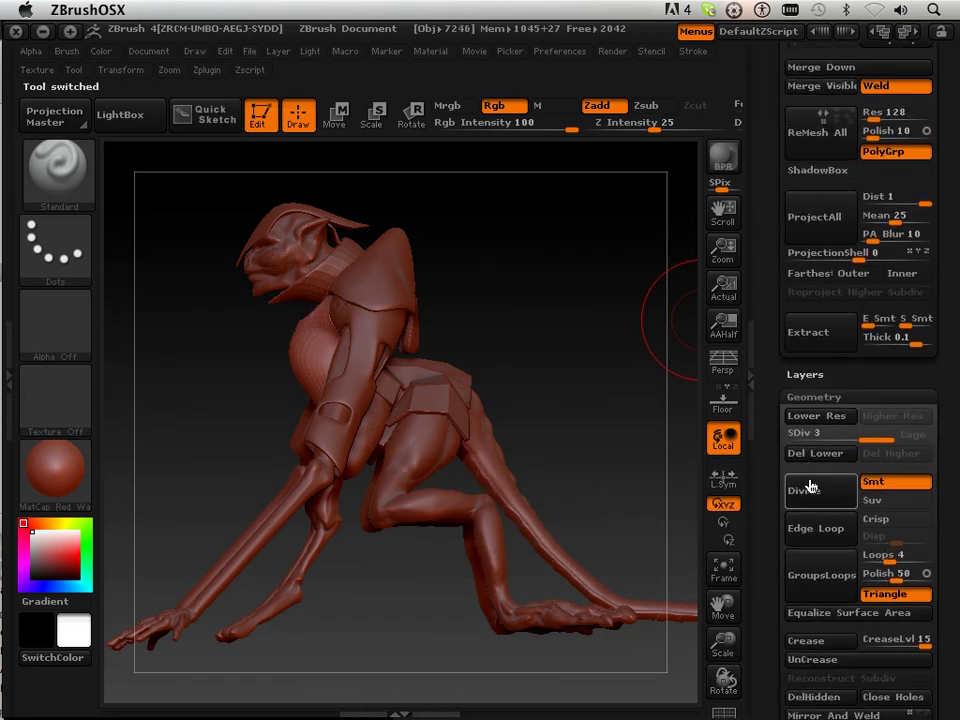
{"action": "left_click", "coordinate": [810, 488]}
{"action": "scroll", "coordinate": [781, 411], "scroll_direction": "up", "scroll_amount": 10}
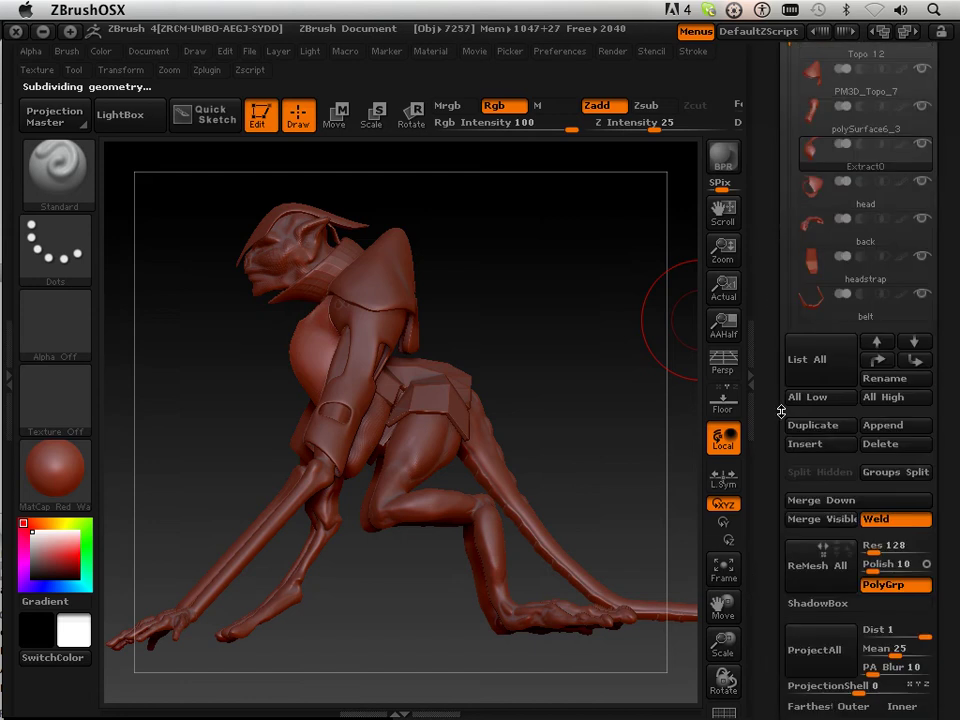
{"action": "scroll", "coordinate": [781, 411], "scroll_direction": "up", "scroll_amount": 3}
{"action": "left_click", "coordinate": [838, 303]}
{"action": "scroll", "coordinate": [772, 429], "scroll_direction": "down", "scroll_amount": 10}
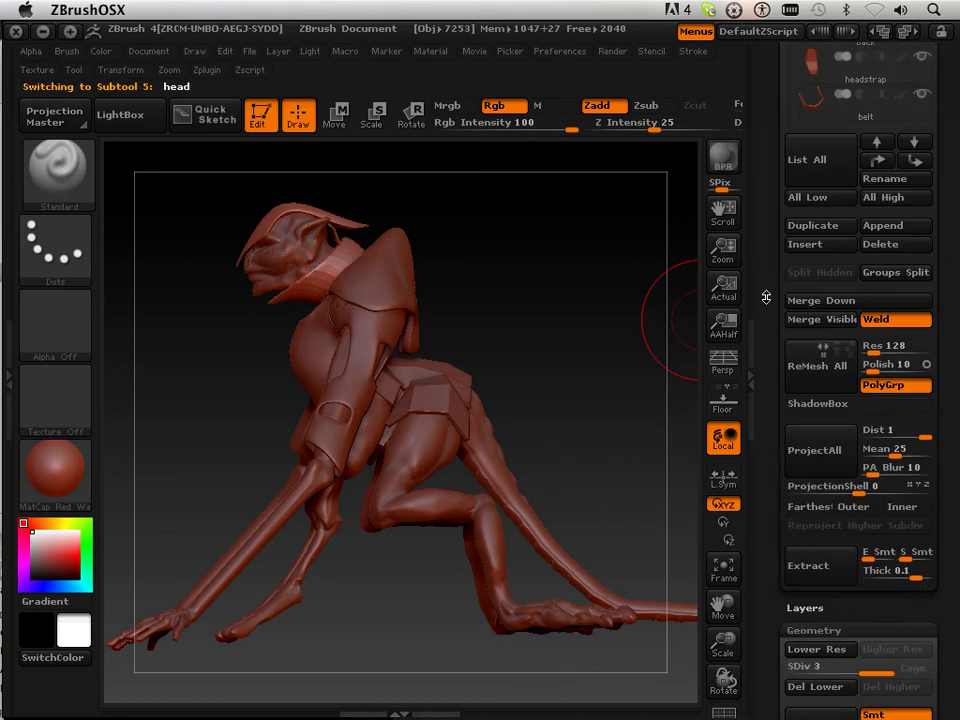
{"action": "left_click", "coordinate": [812, 404]}
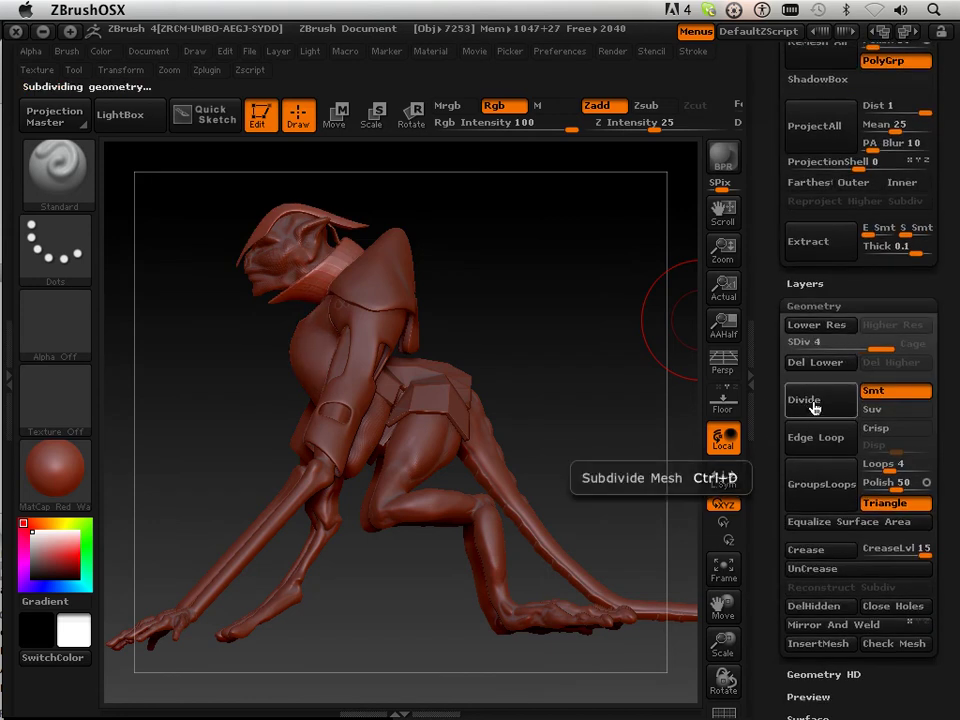
Make the back armour the active subtool and subdivide it to level 4
{"action": "scroll", "coordinate": [818, 390], "scroll_direction": "up", "scroll_amount": 10}
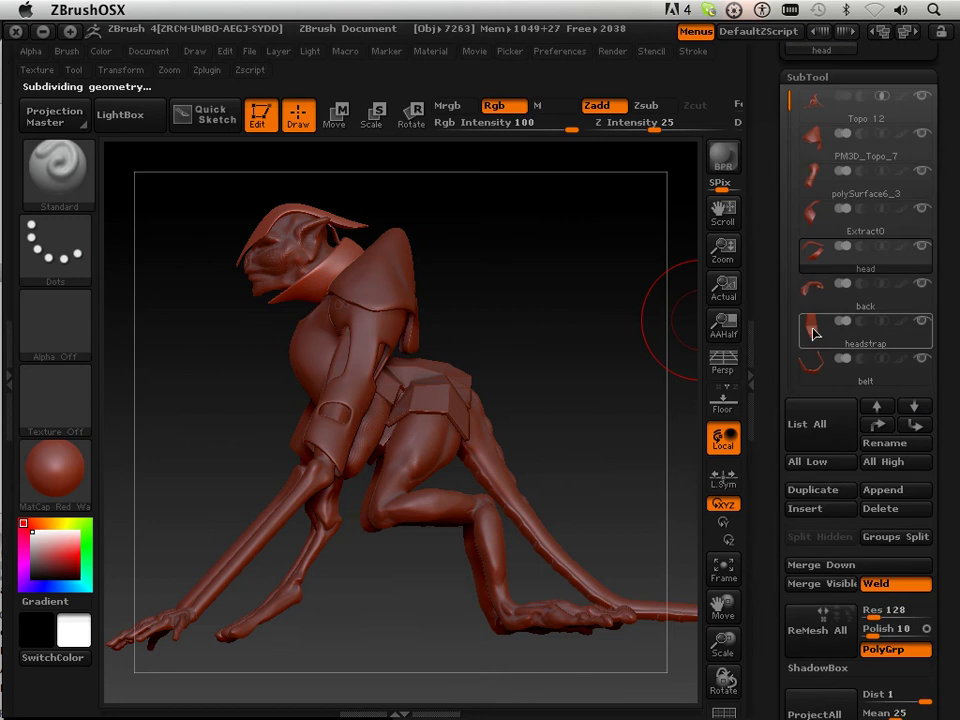
{"action": "left_click", "coordinate": [831, 317]}
{"action": "scroll", "coordinate": [767, 307], "scroll_direction": "down", "scroll_amount": 8}
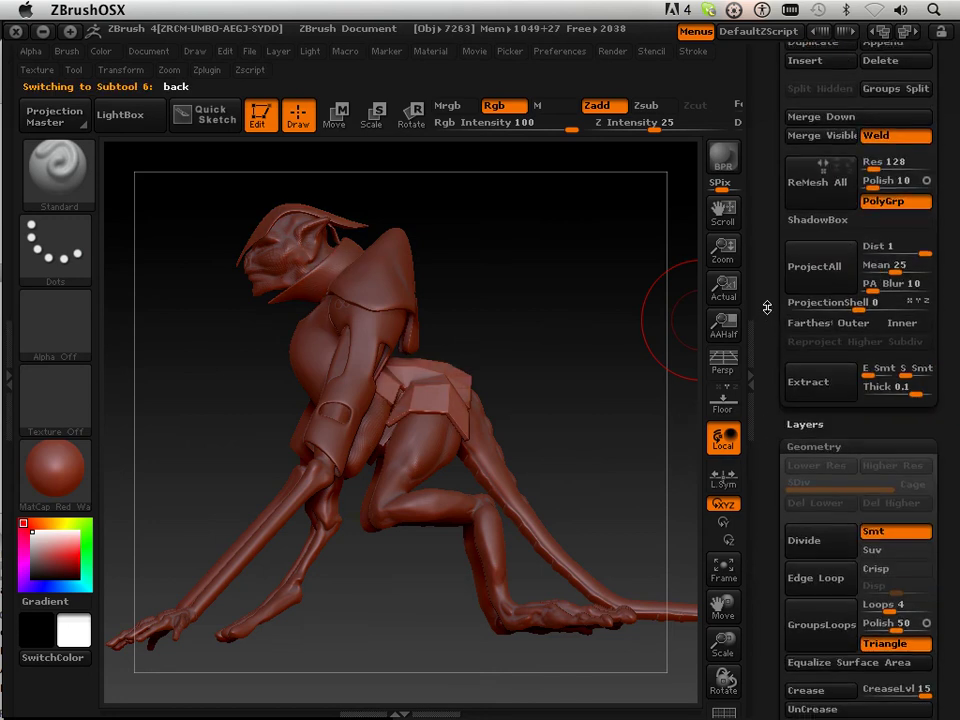
{"action": "left_click", "coordinate": [803, 545]}
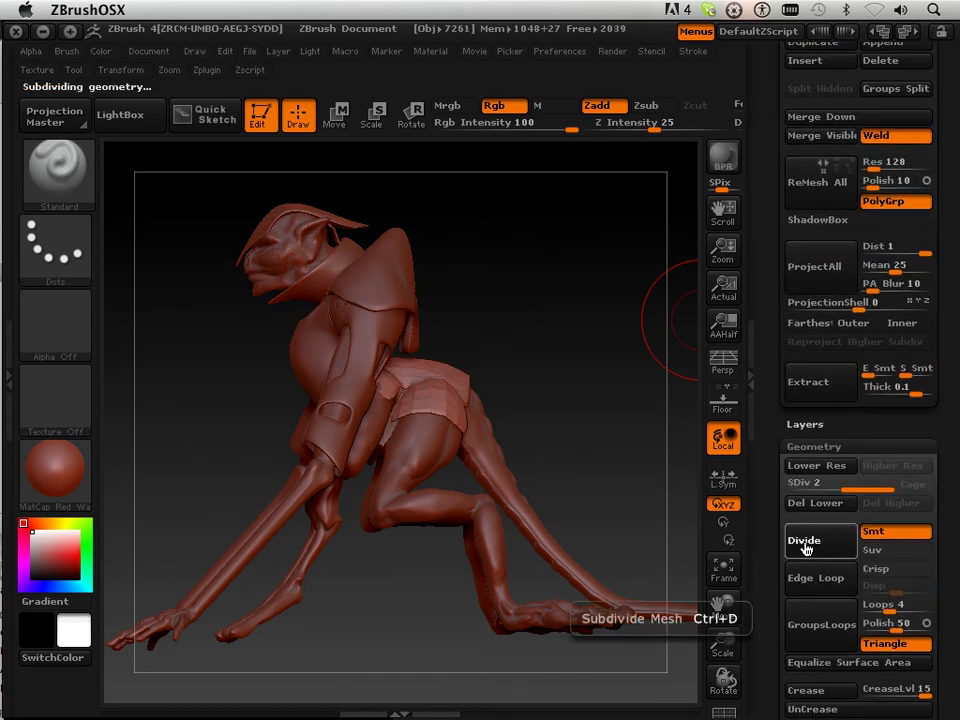
{"action": "left_click", "coordinate": [805, 541]}
{"action": "left_click", "coordinate": [805, 541]}
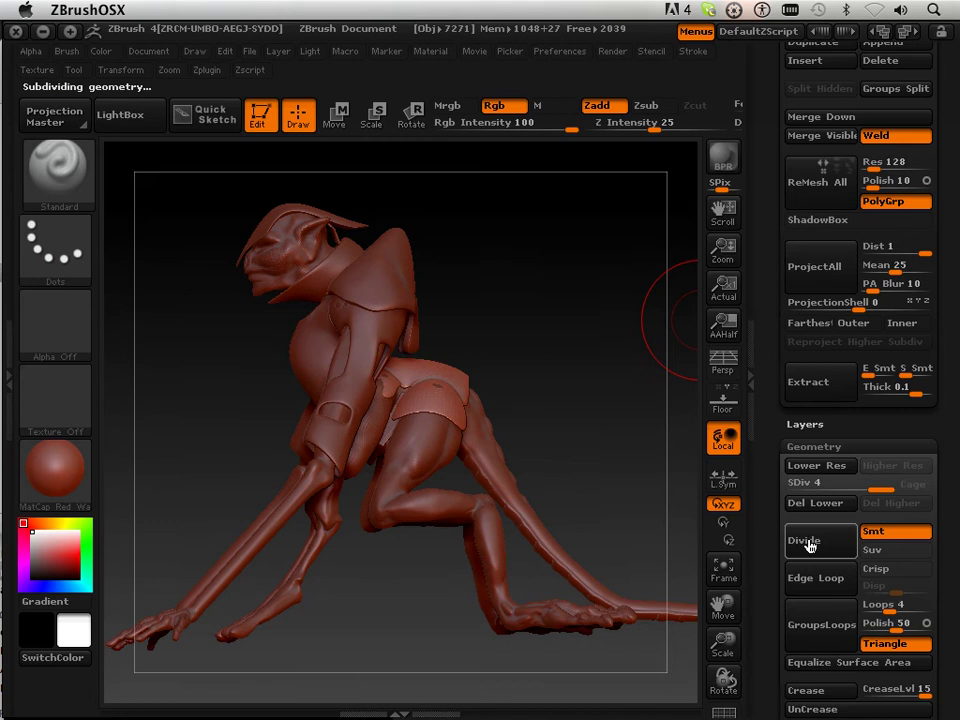
Make headstrap the active subtool and examine the creature's smoothed armour from both sides and the front
{"action": "scroll", "coordinate": [769, 347], "scroll_direction": "up", "scroll_amount": 5}
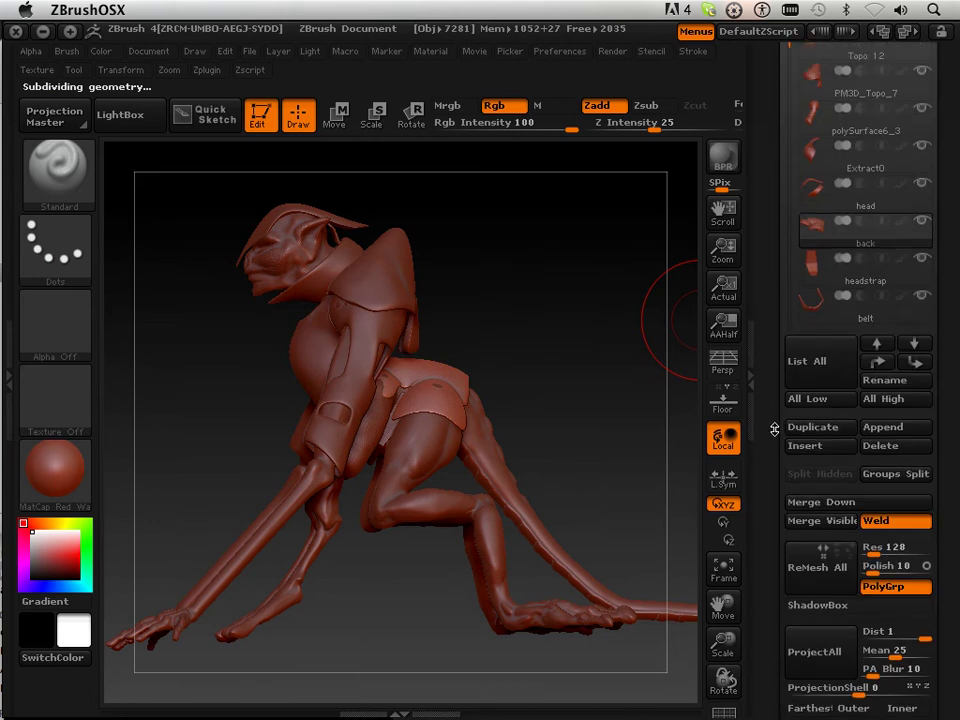
{"action": "left_click", "coordinate": [815, 268]}
{"action": "left_click_drag", "start_coordinate": [512, 428], "coordinate": [447, 384]}
{"action": "left_click_drag", "start_coordinate": [440, 282], "coordinate": [383, 271]}
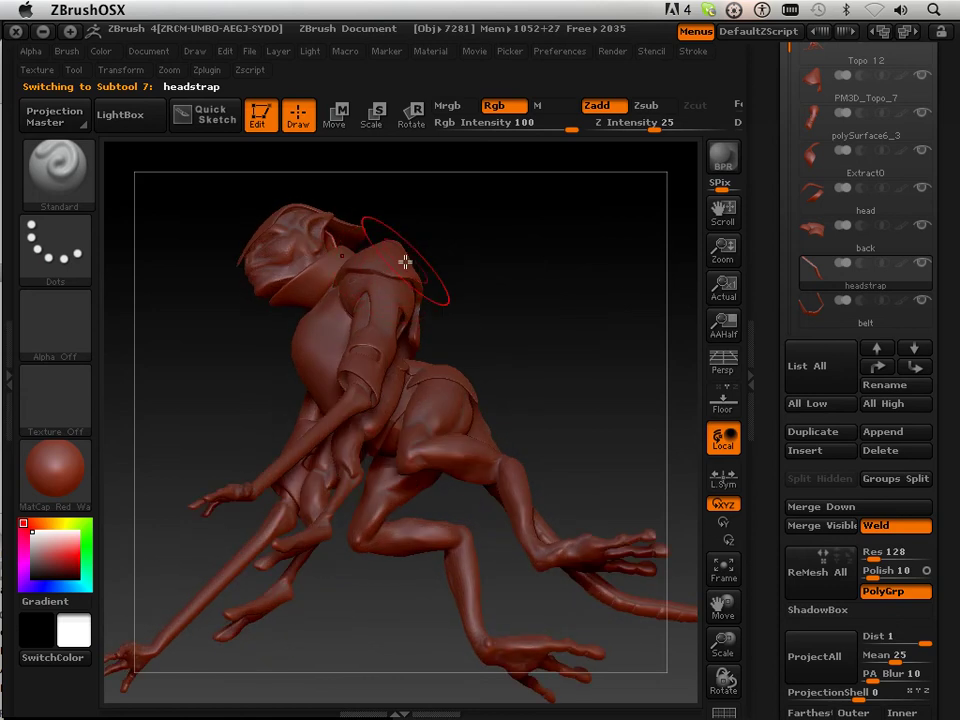
{"action": "left_click_drag", "start_coordinate": [549, 261], "coordinate": [444, 236]}
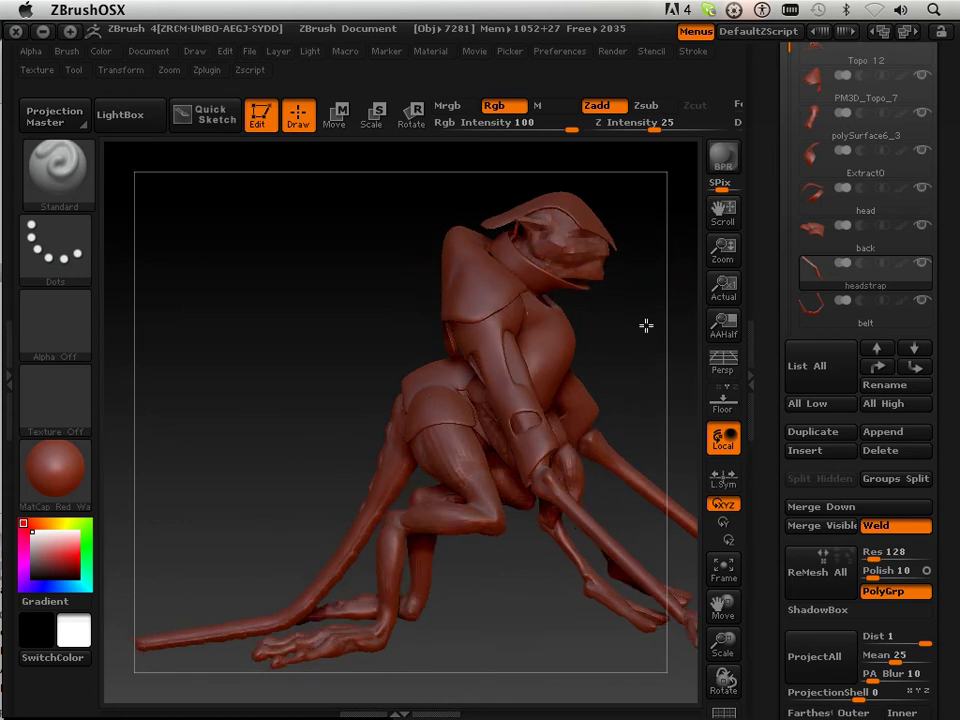
{"action": "left_click_drag", "start_coordinate": [645, 326], "coordinate": [493, 248]}
{"action": "left_click_drag", "start_coordinate": [362, 290], "coordinate": [579, 206]}
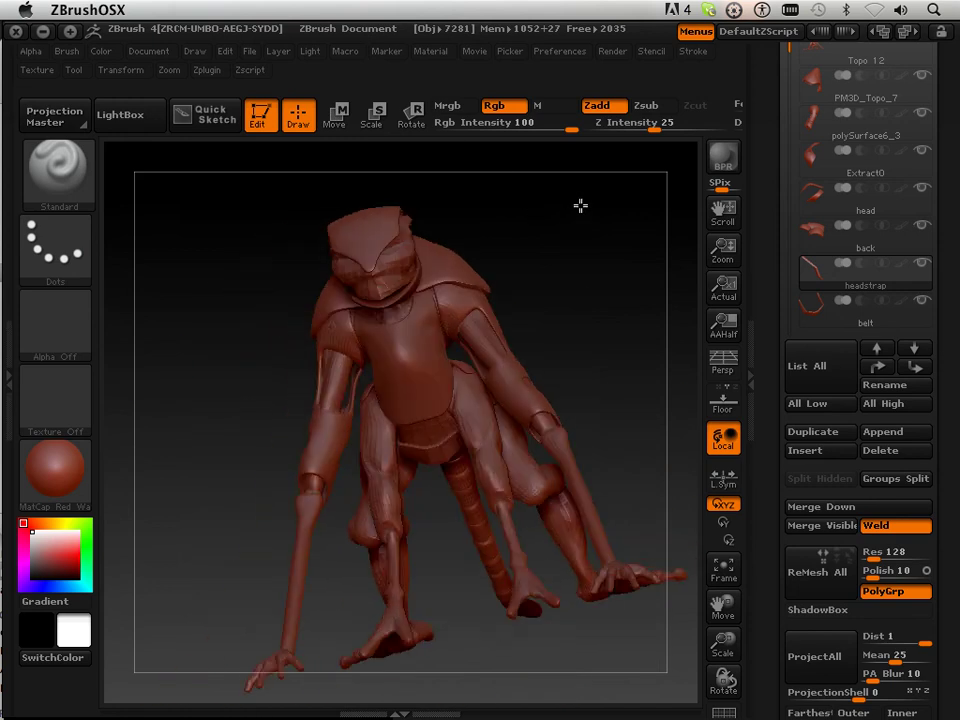
{"action": "left_click_drag", "start_coordinate": [600, 306], "coordinate": [490, 373]}
{"action": "left_click_drag", "start_coordinate": [579, 319], "coordinate": [384, 385]}
{"action": "left_click_drag", "start_coordinate": [591, 309], "coordinate": [765, 437]}
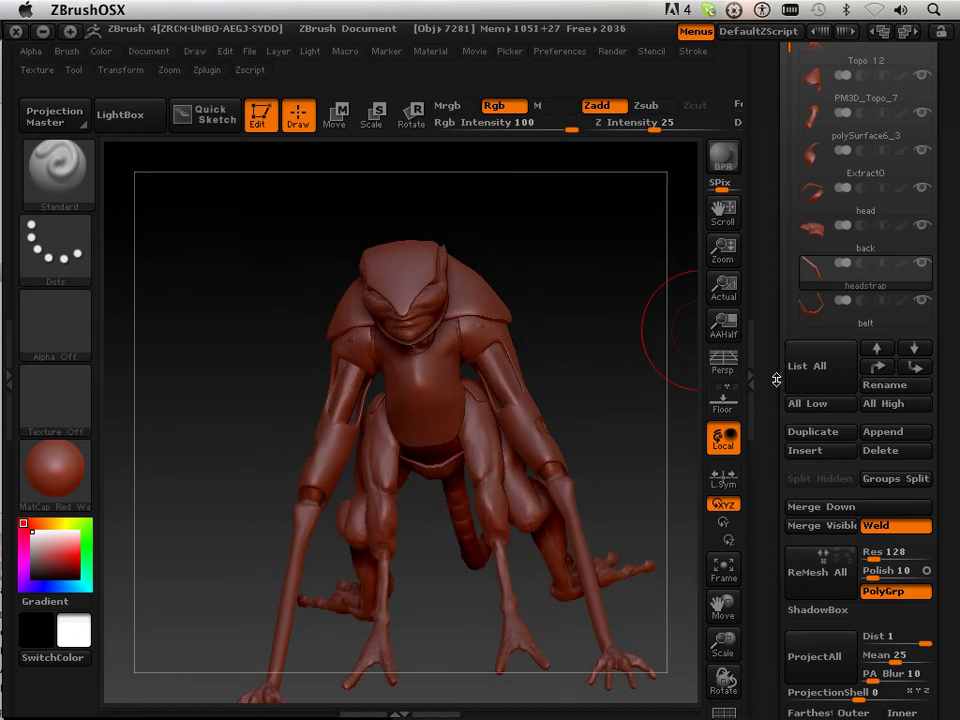
{"action": "left_click_drag", "start_coordinate": [581, 285], "coordinate": [682, 292]}
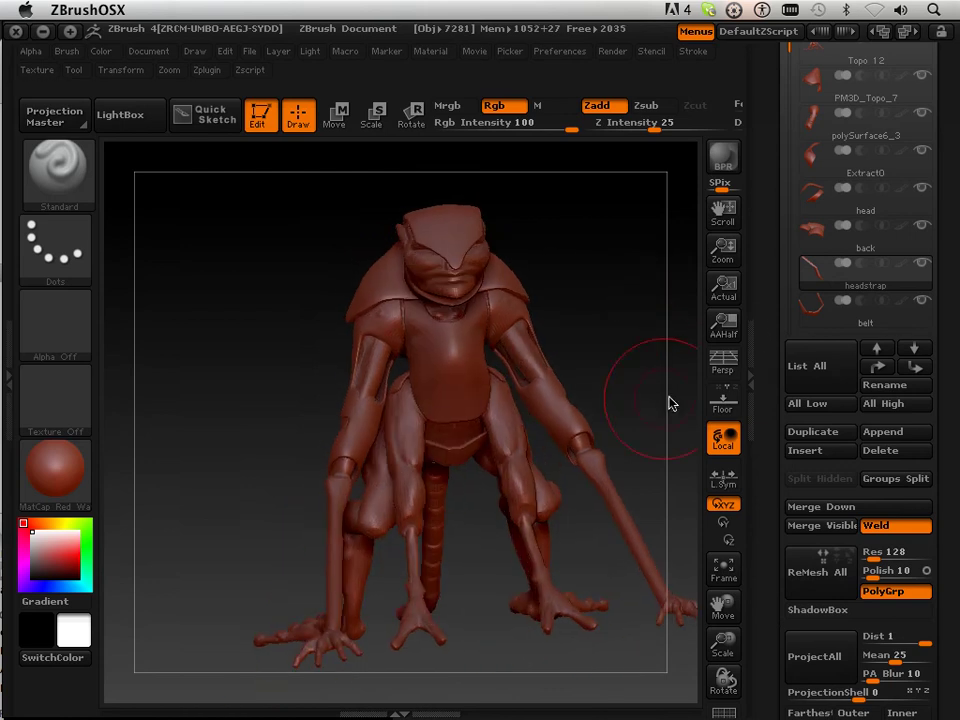
{"action": "left_click_drag", "start_coordinate": [670, 403], "coordinate": [643, 328]}
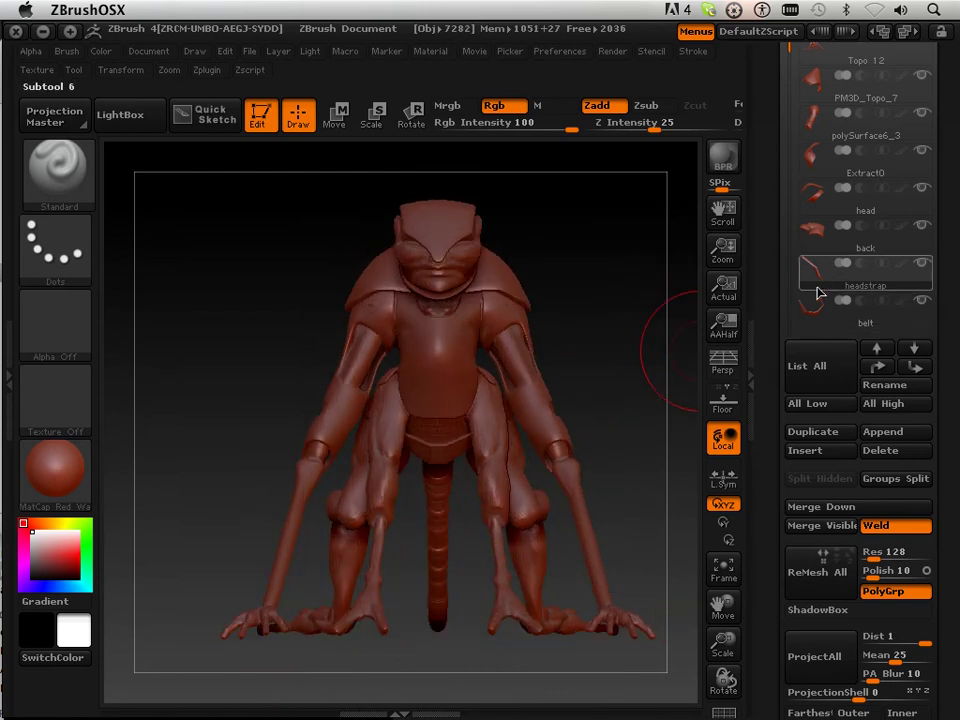
Subdivide the headstrap subtool to level 4 and divide the belt subtool repeatedly to smooth it
{"action": "scroll", "coordinate": [800, 330], "scroll_direction": "down", "scroll_amount": 5}
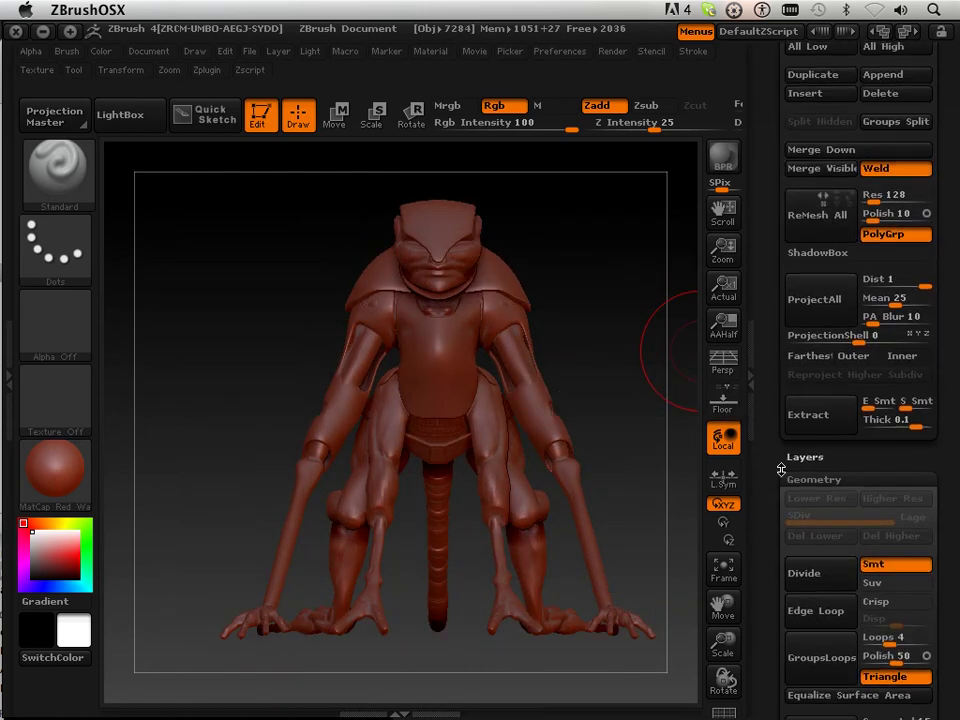
{"action": "left_click", "coordinate": [812, 583]}
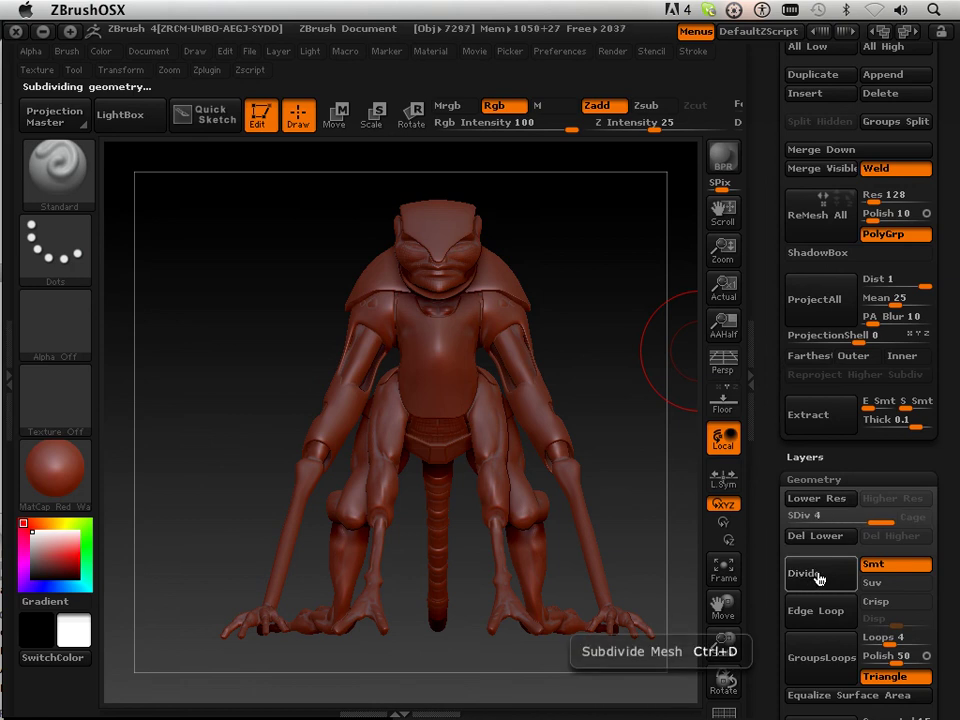
{"action": "scroll", "coordinate": [815, 350], "scroll_direction": "up", "scroll_amount": 5}
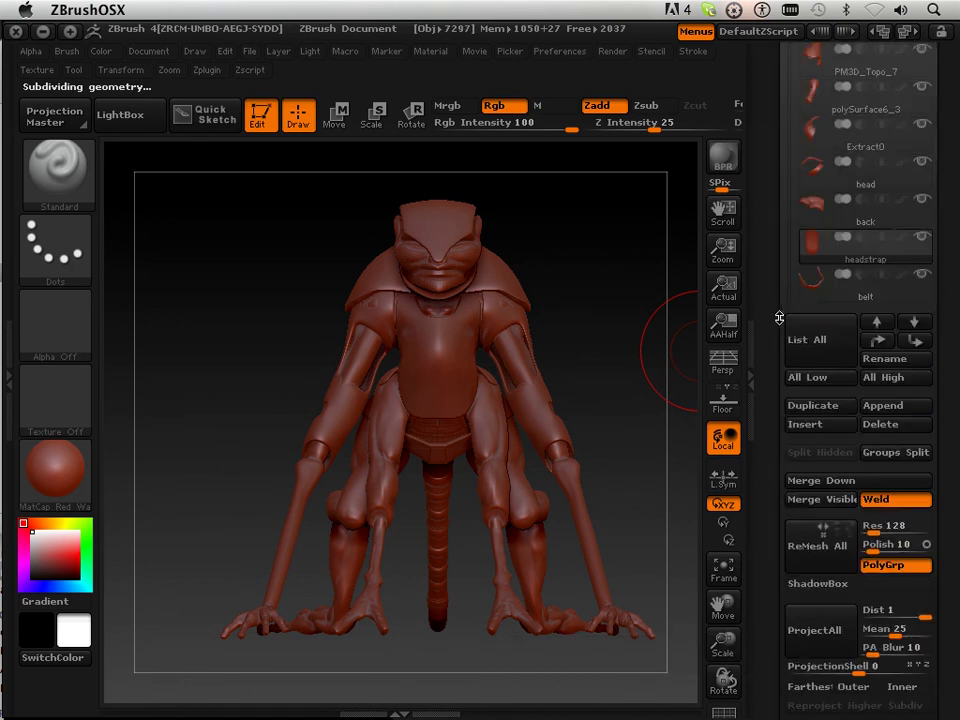
{"action": "left_click", "coordinate": [815, 349]}
{"action": "scroll", "coordinate": [781, 394], "scroll_direction": "down", "scroll_amount": 10}
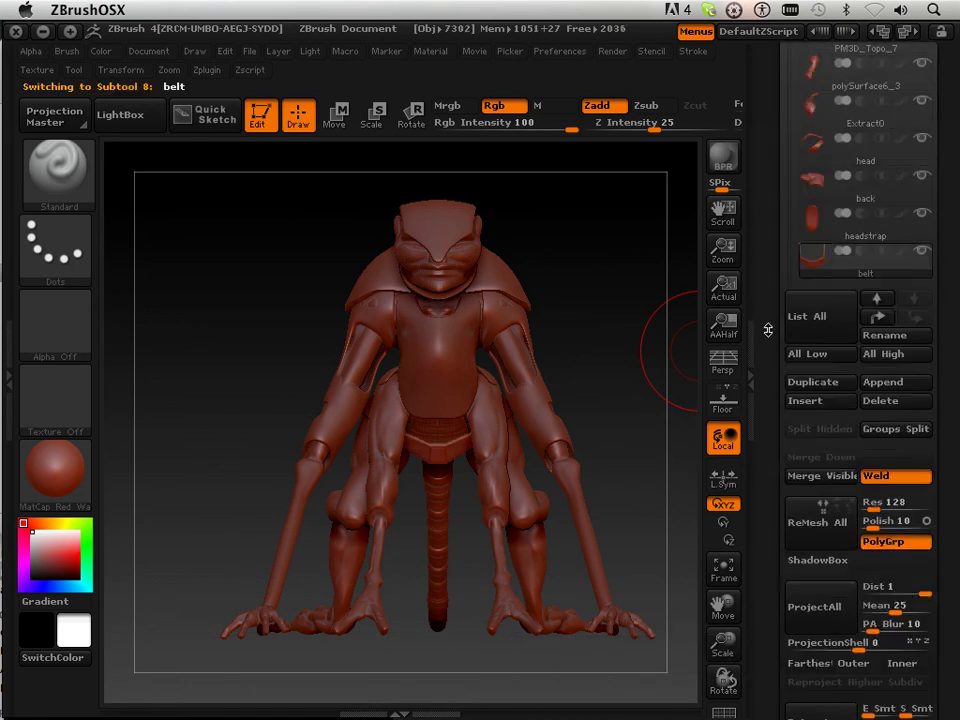
{"action": "left_click", "coordinate": [810, 365]}
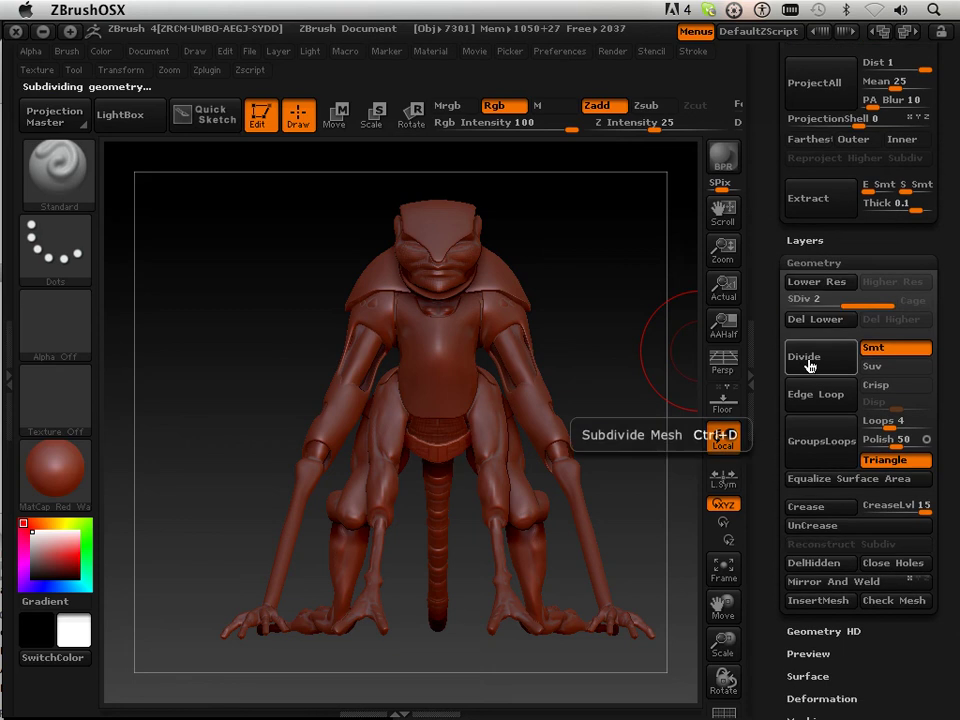
{"action": "left_click", "coordinate": [828, 365]}
{"action": "scroll", "coordinate": [787, 395], "scroll_direction": "up", "scroll_amount": 10}
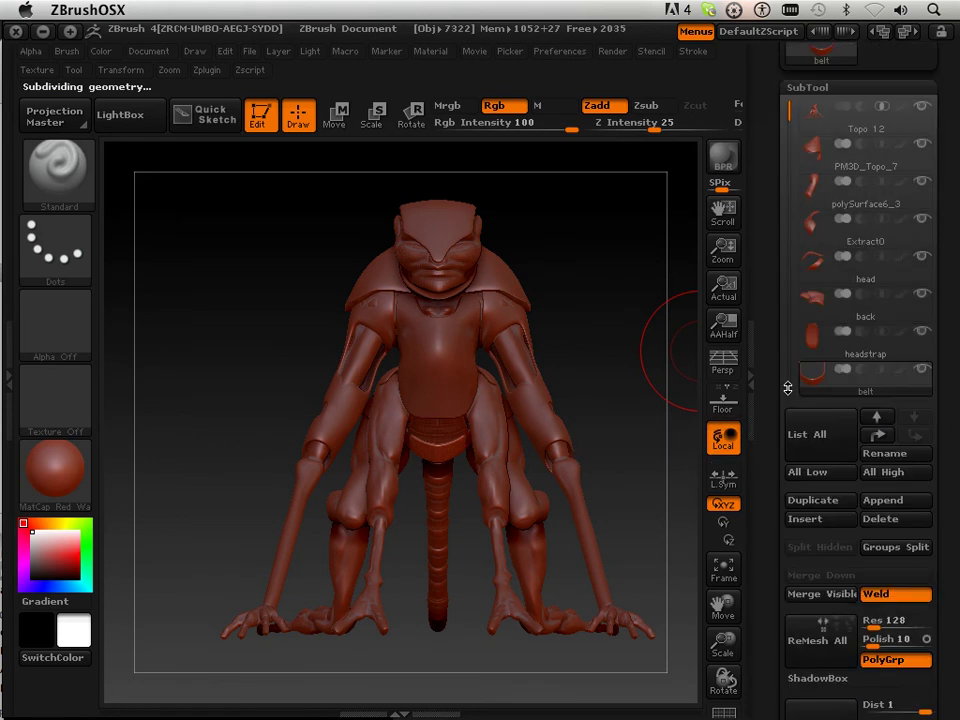
Make PM3D_Topo_7 the active subtool and delete its lower subdivision levels
{"action": "scroll", "coordinate": [787, 395], "scroll_direction": "down", "scroll_amount": 3}
{"action": "scroll", "coordinate": [785, 378], "scroll_direction": "up", "scroll_amount": 6}
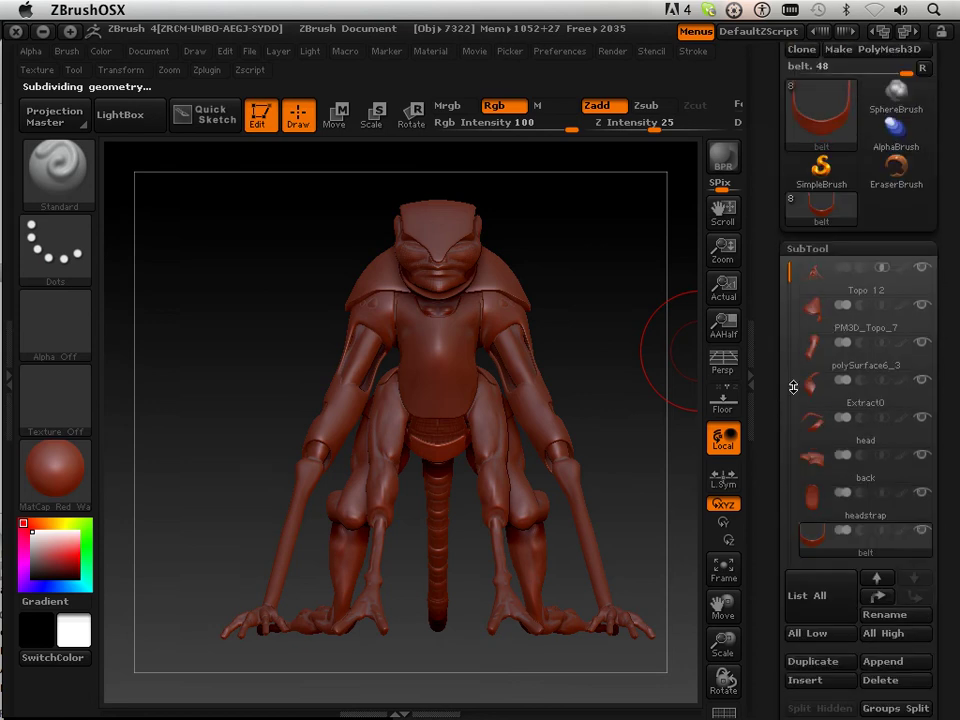
{"action": "left_click", "coordinate": [831, 313]}
{"action": "scroll", "coordinate": [778, 376], "scroll_direction": "down", "scroll_amount": 10}
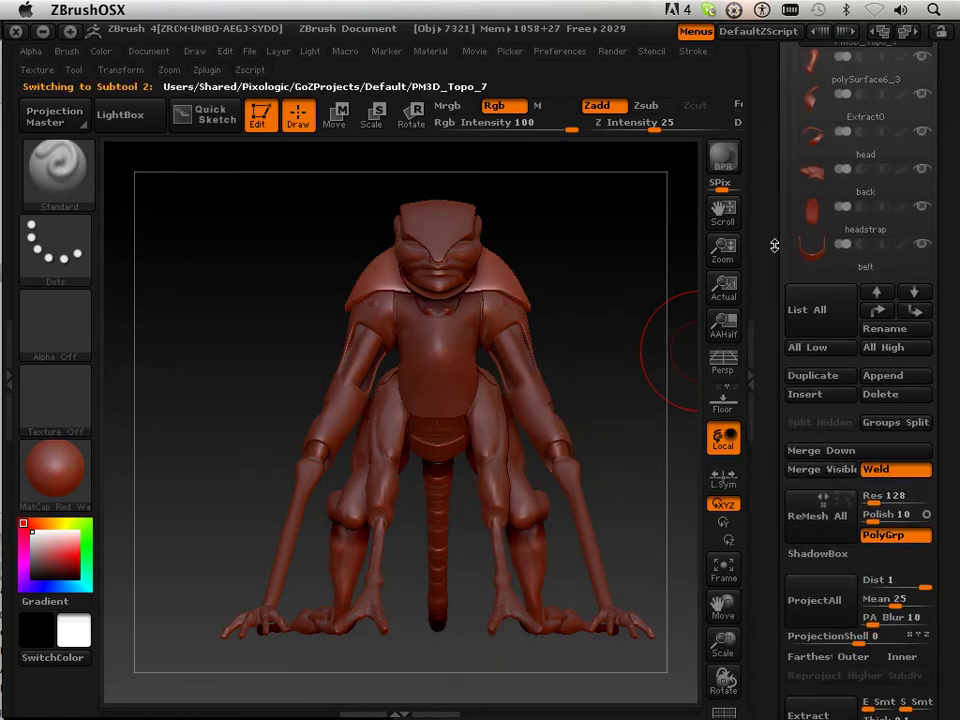
{"action": "scroll", "coordinate": [775, 240], "scroll_direction": "down", "scroll_amount": 10}
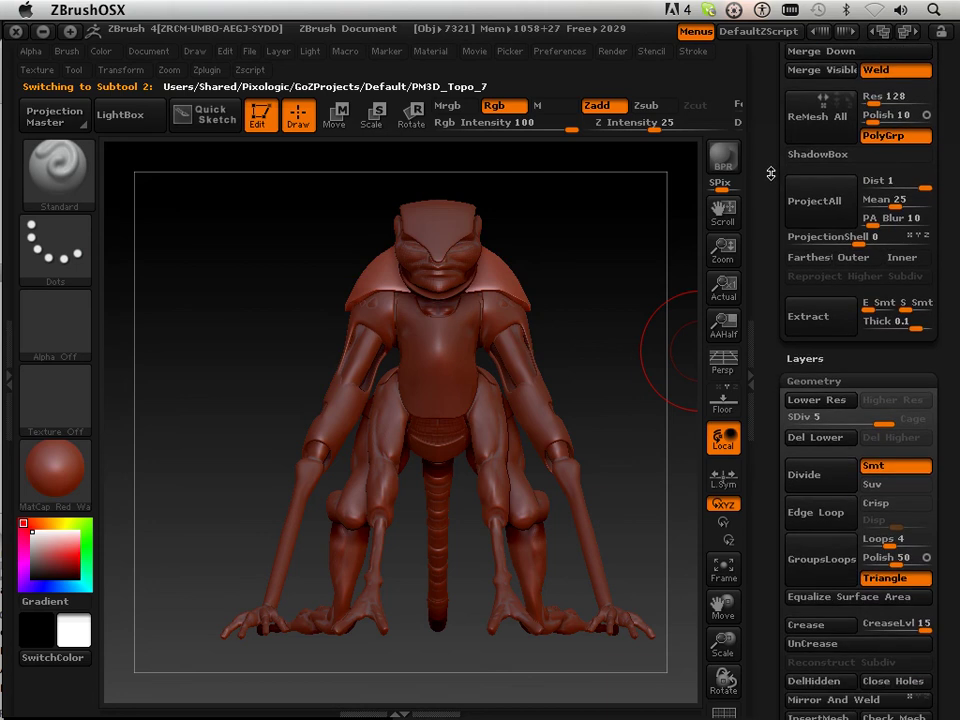
{"action": "left_click", "coordinate": [803, 420]}
{"action": "scroll", "coordinate": [803, 423], "scroll_direction": "up", "scroll_amount": 15}
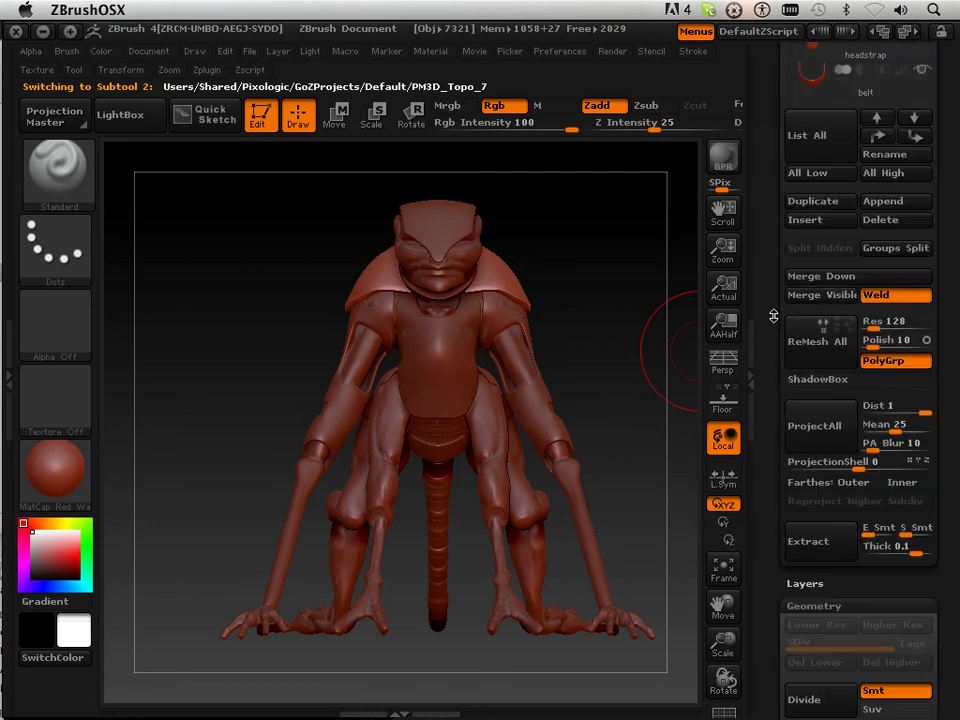
Switch to the Topo 12 body subtool and delete its lower subdivision levels
{"action": "left_click", "coordinate": [834, 275]}
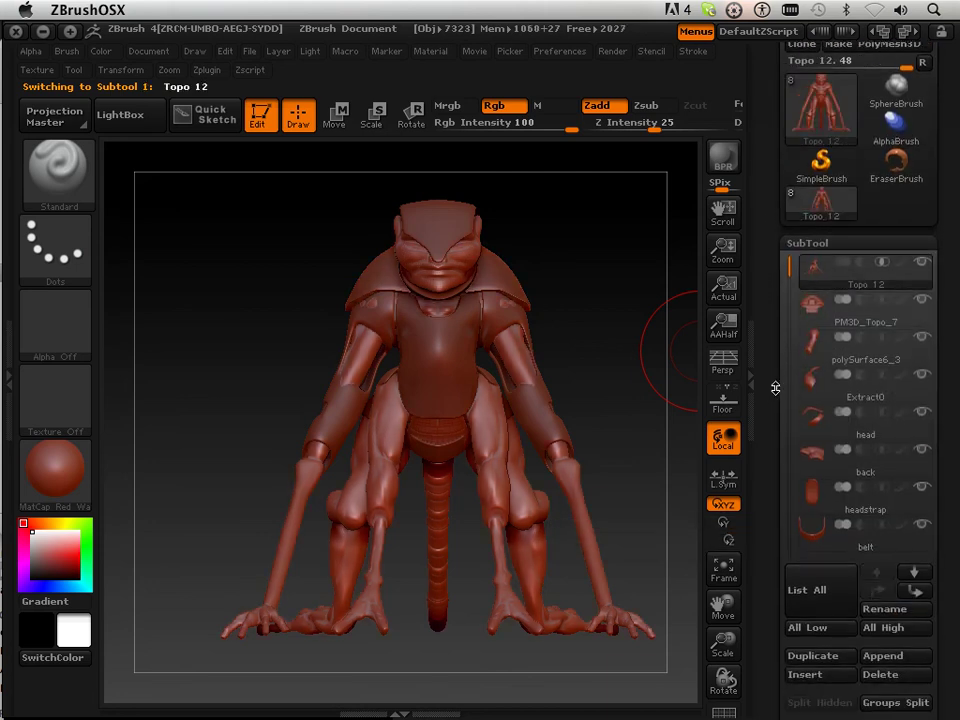
{"action": "scroll", "coordinate": [775, 388], "scroll_direction": "down", "scroll_amount": 15}
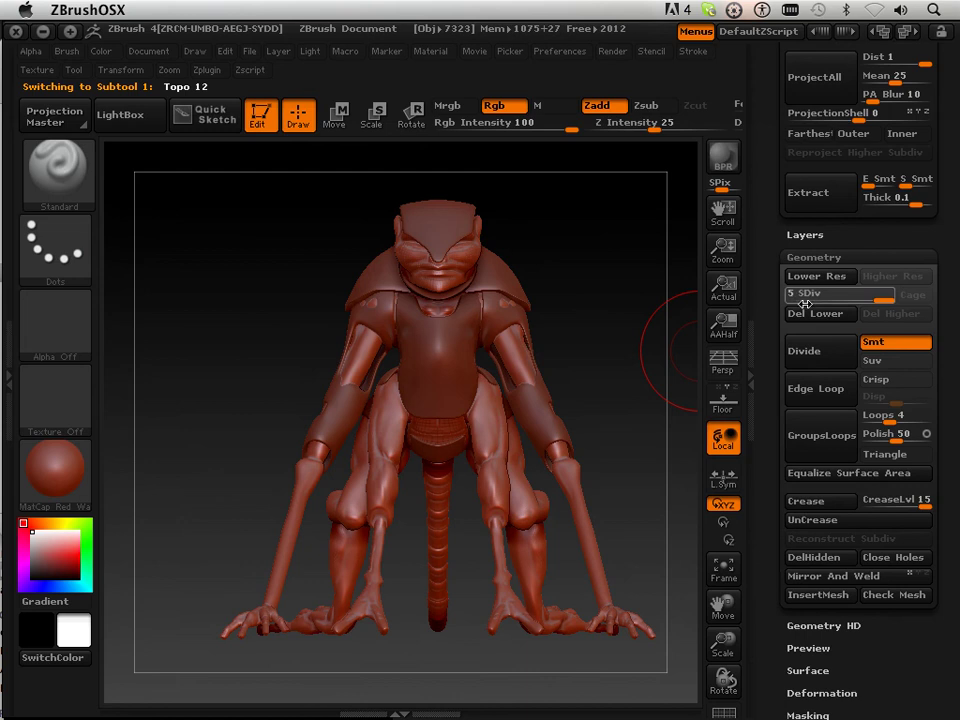
{"action": "left_click", "coordinate": [812, 313]}
{"action": "scroll", "coordinate": [812, 300], "scroll_direction": "up", "scroll_amount": 10}
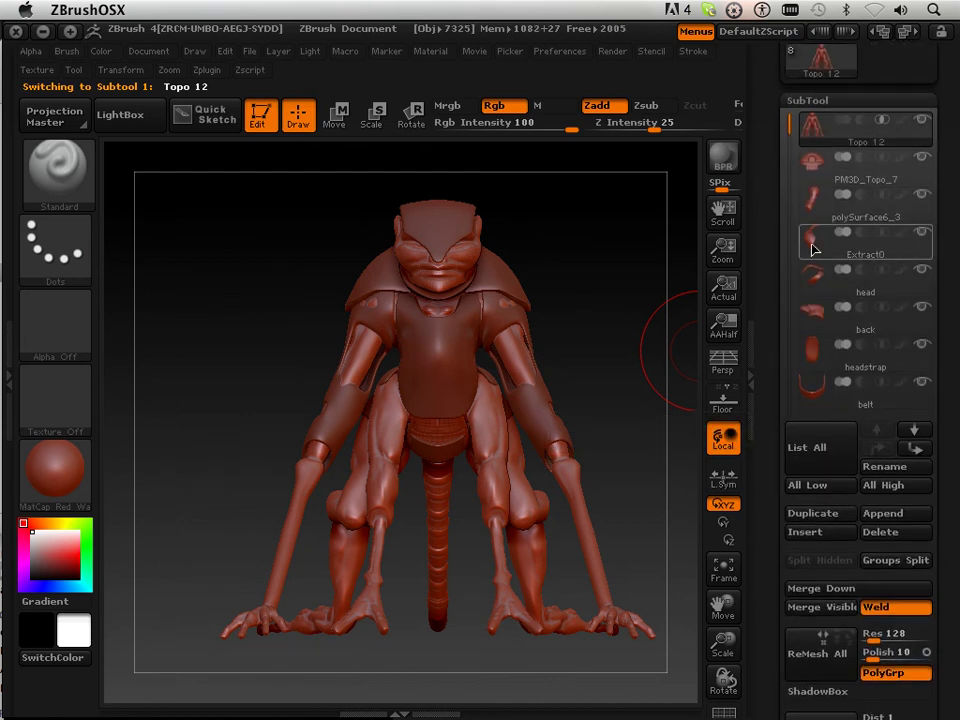
Select the polySurface6_3 arm armour subtool and remove its lower subdivision levels
{"action": "left_click", "coordinate": [834, 215]}
{"action": "scroll", "coordinate": [769, 260], "scroll_direction": "down", "scroll_amount": 10}
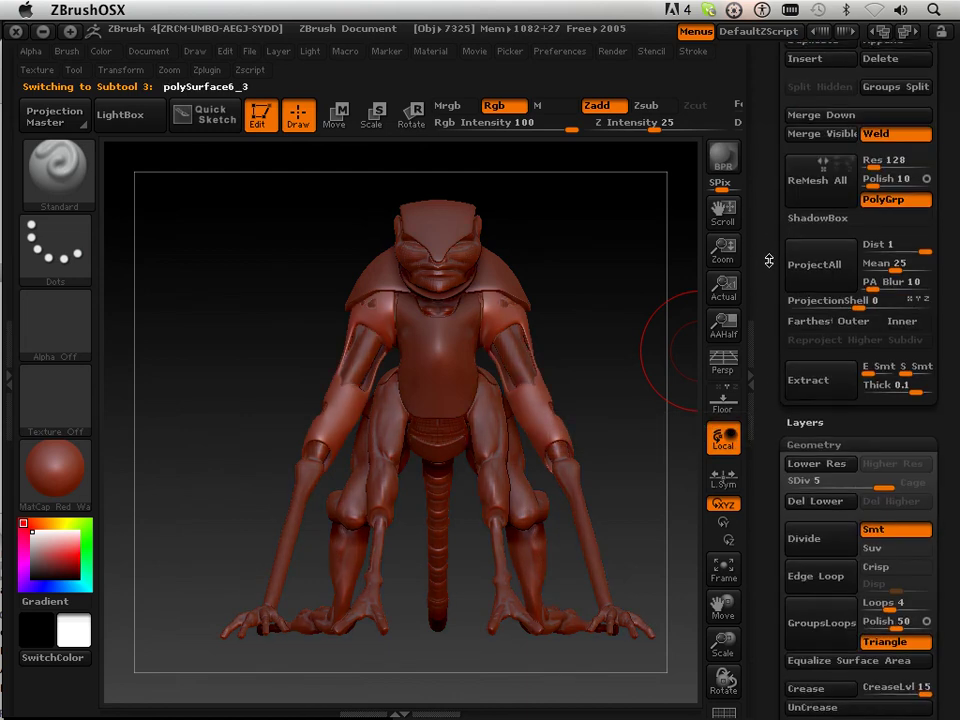
{"action": "scroll", "coordinate": [767, 255], "scroll_direction": "down", "scroll_amount": 5}
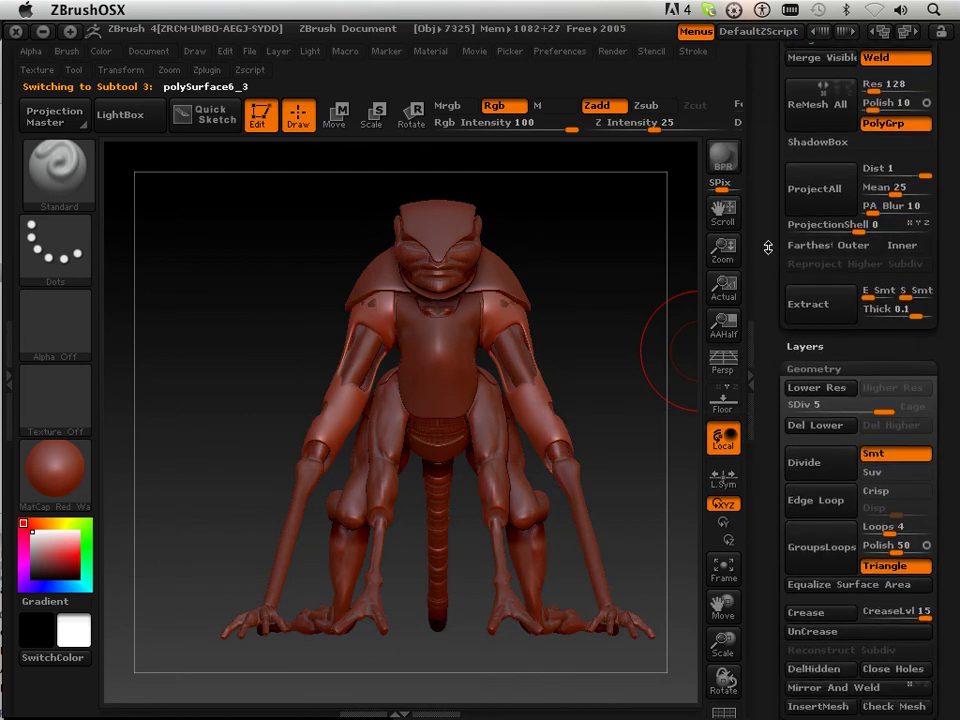
{"action": "left_click", "coordinate": [814, 408]}
{"action": "scroll", "coordinate": [773, 400], "scroll_direction": "up", "scroll_amount": 12}
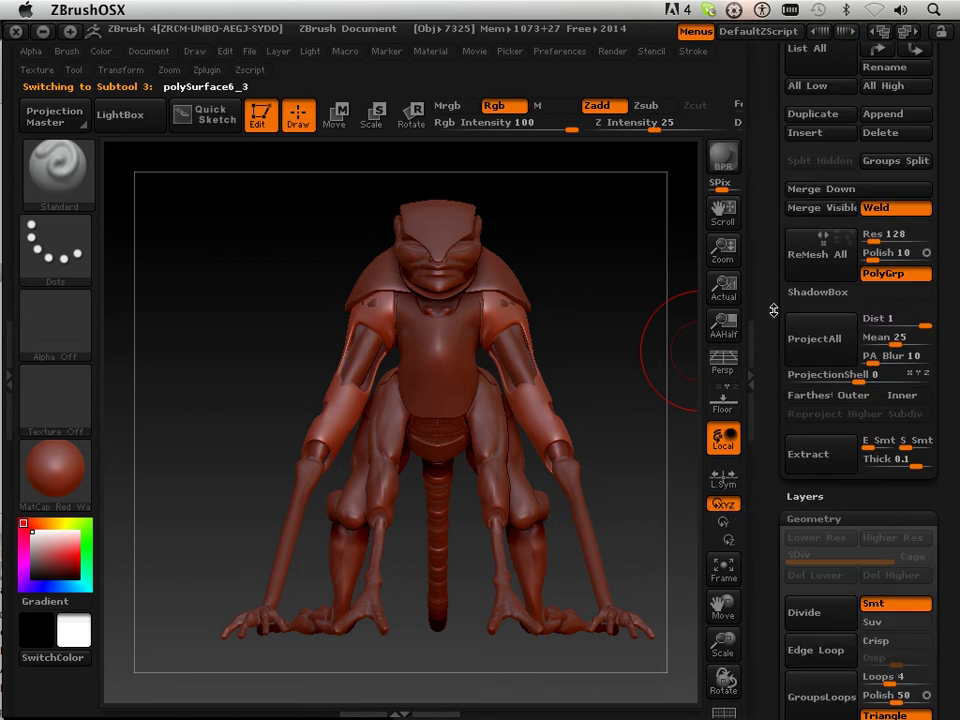
Select the Extract0 chest piece and delete its lower subdivision levels
{"action": "left_click", "coordinate": [836, 296]}
{"action": "scroll", "coordinate": [784, 386], "scroll_direction": "down", "scroll_amount": 20}
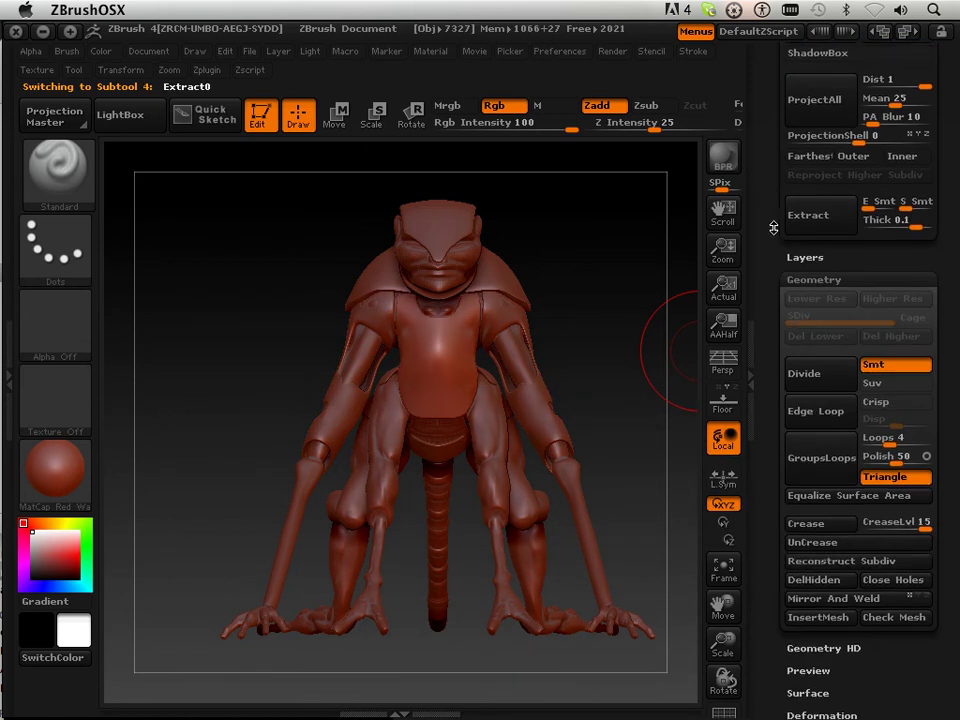
{"action": "scroll", "coordinate": [778, 321], "scroll_direction": "up", "scroll_amount": 20}
Make the head armour the active subtool and delete its lower subdivision levels
{"action": "left_click", "coordinate": [815, 128]}
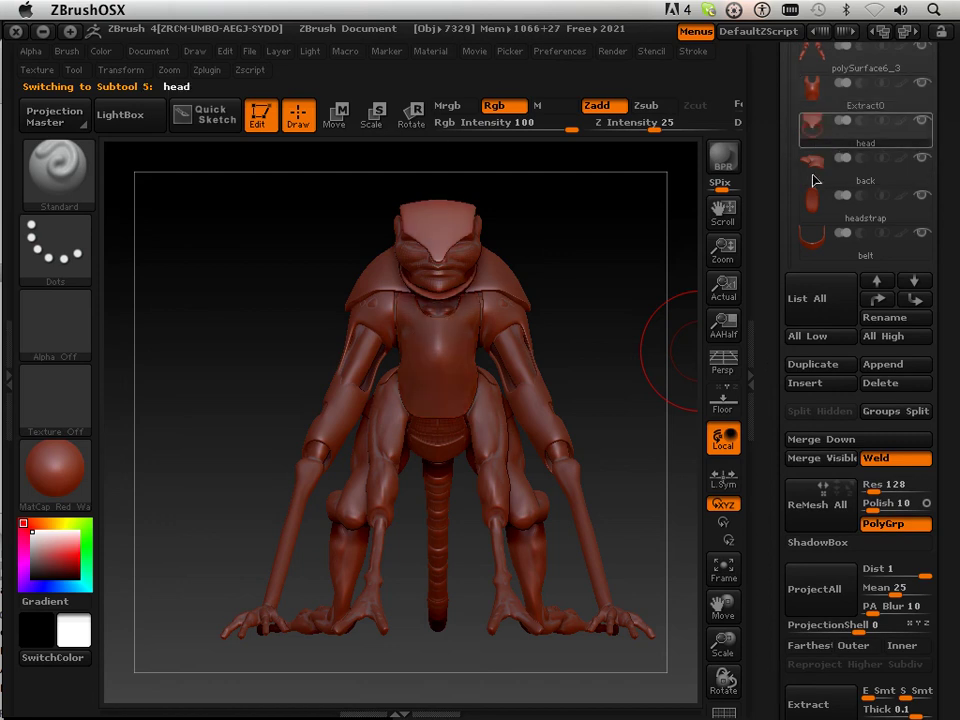
{"action": "scroll", "coordinate": [775, 350], "scroll_direction": "down", "scroll_amount": 20}
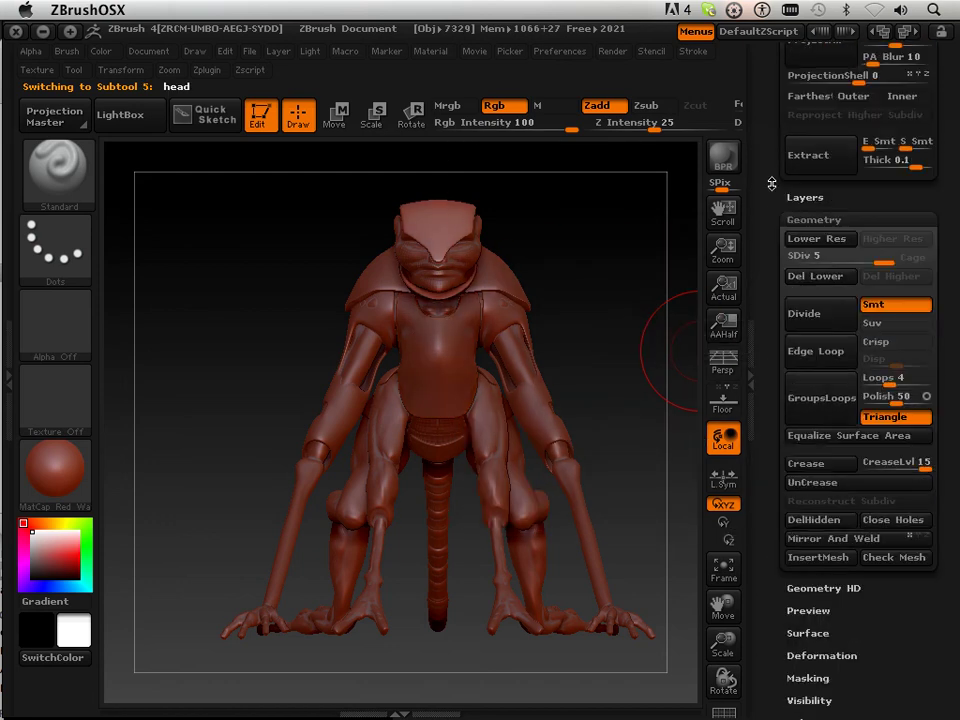
{"action": "left_click", "coordinate": [813, 276]}
{"action": "scroll", "coordinate": [774, 322], "scroll_direction": "up", "scroll_amount": 20}
{"action": "scroll", "coordinate": [774, 322], "scroll_direction": "up", "scroll_amount": 10}
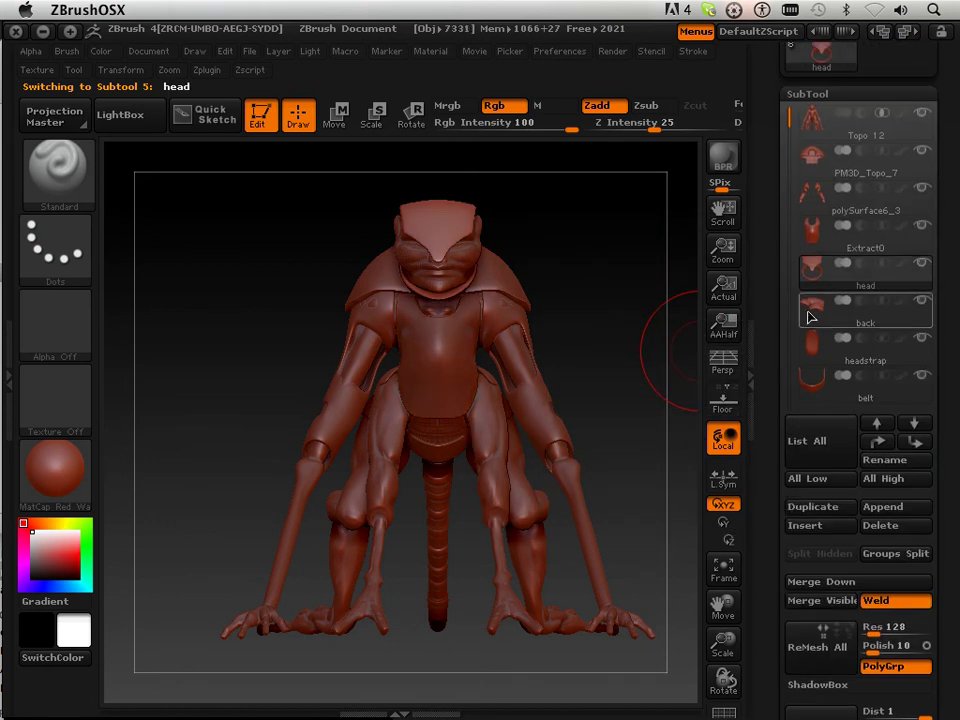
Select the back armour subtool and remove its lower subdivision levels
{"action": "left_click", "coordinate": [810, 318]}
{"action": "scroll", "coordinate": [780, 343], "scroll_direction": "down", "scroll_amount": 20}
{"action": "scroll", "coordinate": [790, 355], "scroll_direction": "down", "scroll_amount": 2}
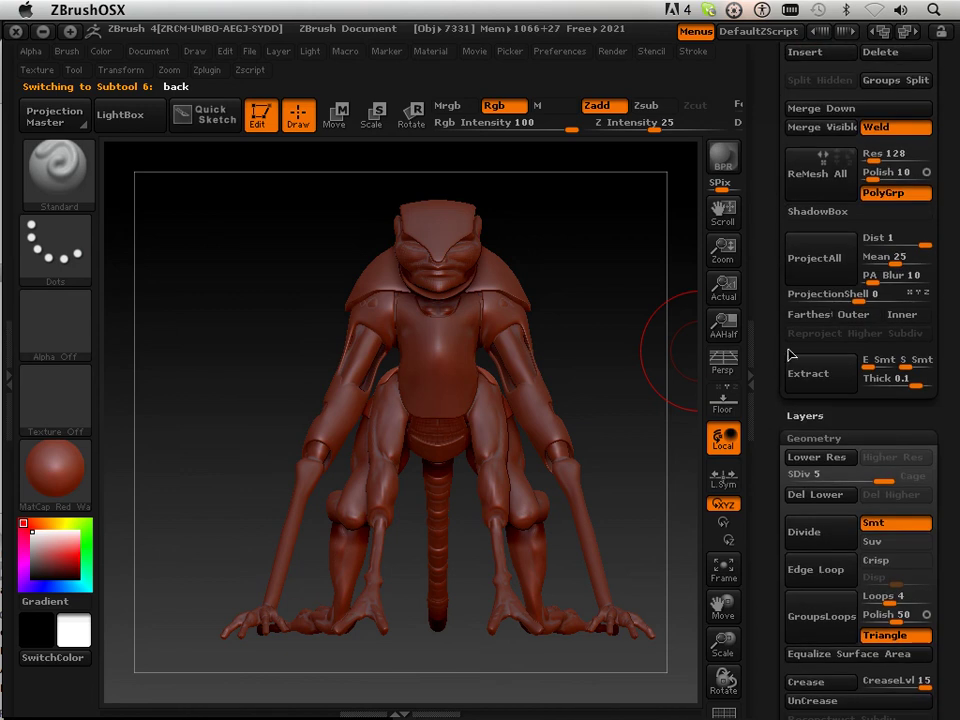
{"action": "left_click", "coordinate": [808, 494]}
{"action": "scroll", "coordinate": [782, 375], "scroll_direction": "up", "scroll_amount": 15}
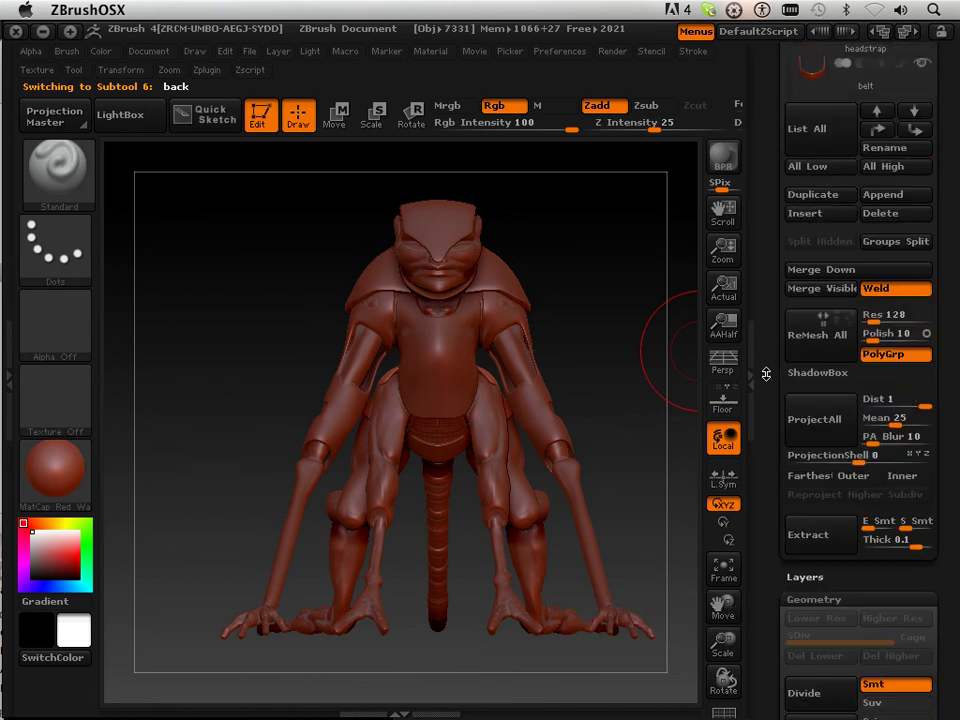
Switch to the headstrap subtool and delete its lower subdivision levels
{"action": "key", "text": "Down"}
{"action": "scroll", "coordinate": [778, 410], "scroll_direction": "down", "scroll_amount": 20}
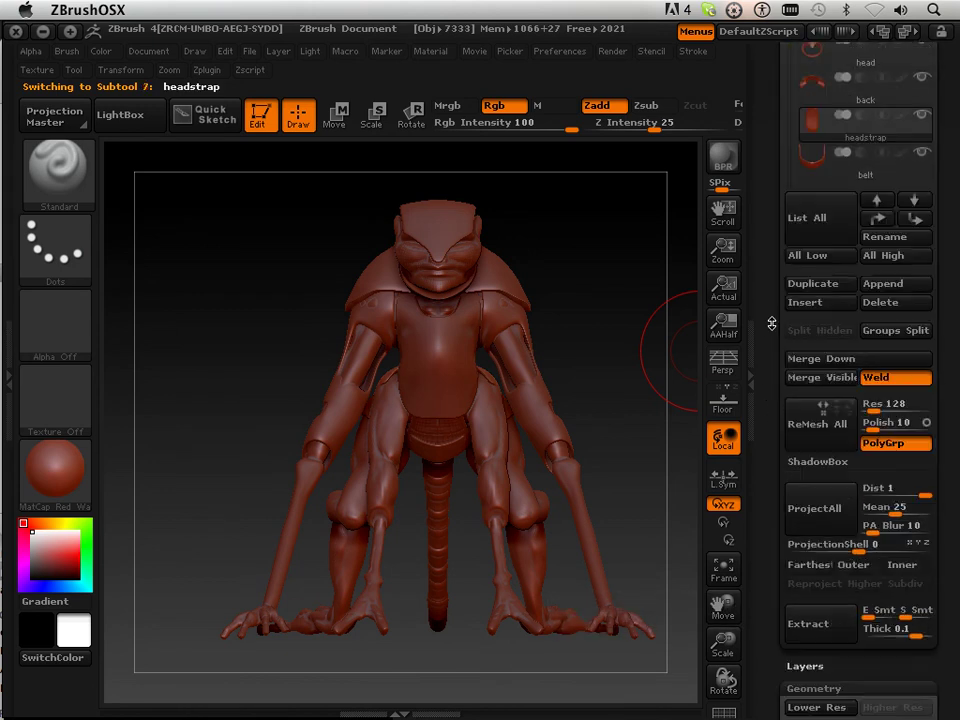
{"action": "left_click", "coordinate": [799, 388]}
{"action": "scroll", "coordinate": [800, 320], "scroll_direction": "up", "scroll_amount": 10}
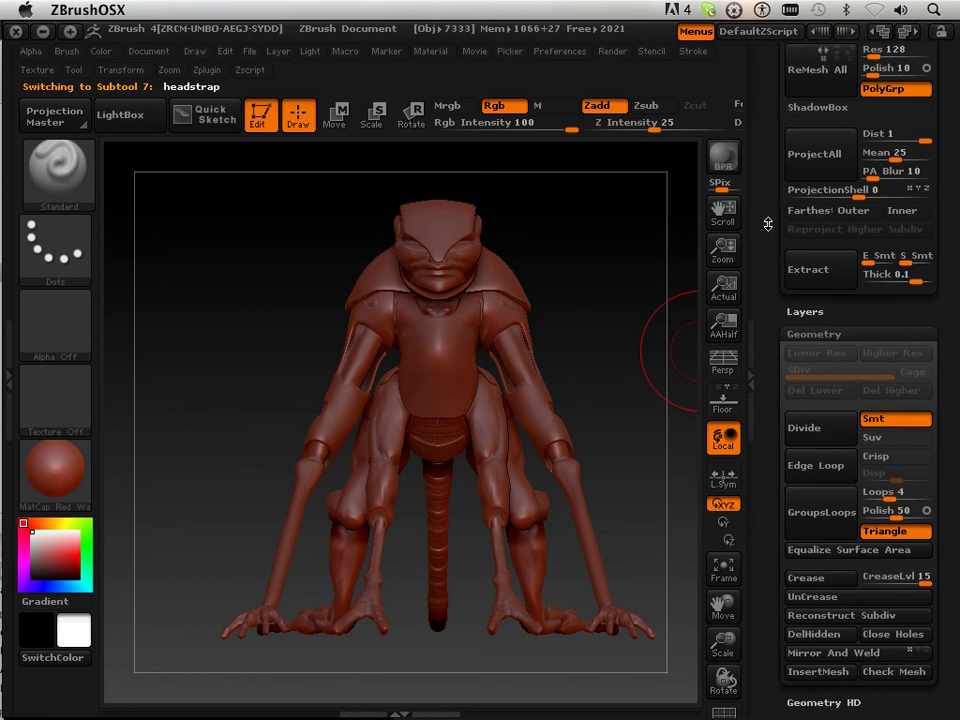
{"action": "scroll", "coordinate": [767, 146], "scroll_direction": "up", "scroll_amount": 5}
Switch to the belt subtool and delete its lower subdivision levels
{"action": "key", "text": "Down"}
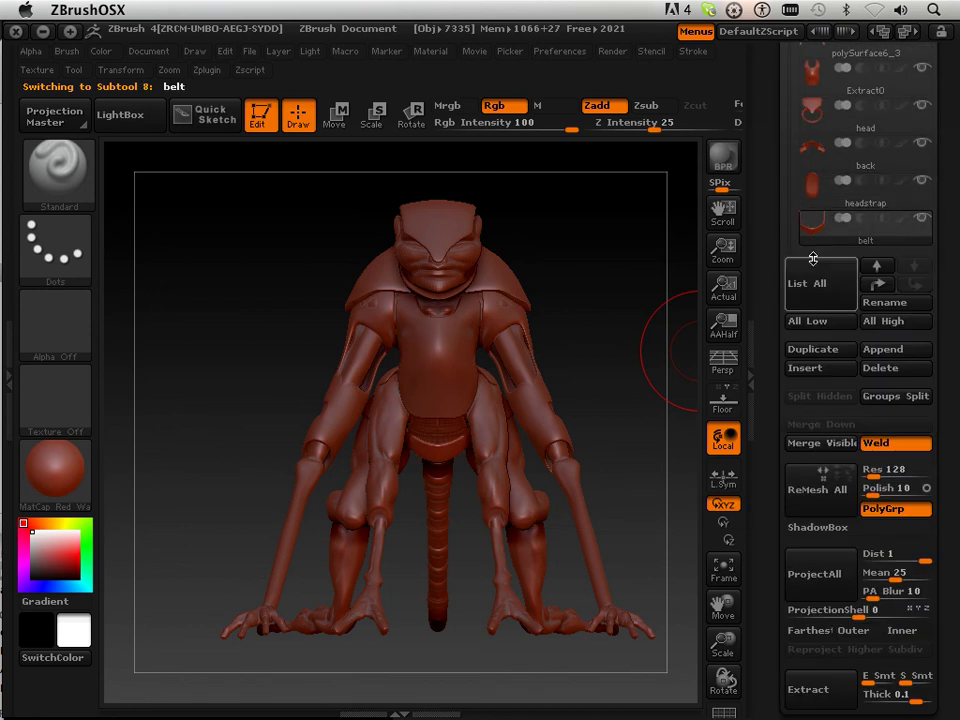
{"action": "scroll", "coordinate": [766, 253], "scroll_direction": "down", "scroll_amount": 10}
{"action": "scroll", "coordinate": [766, 260], "scroll_direction": "down", "scroll_amount": 5}
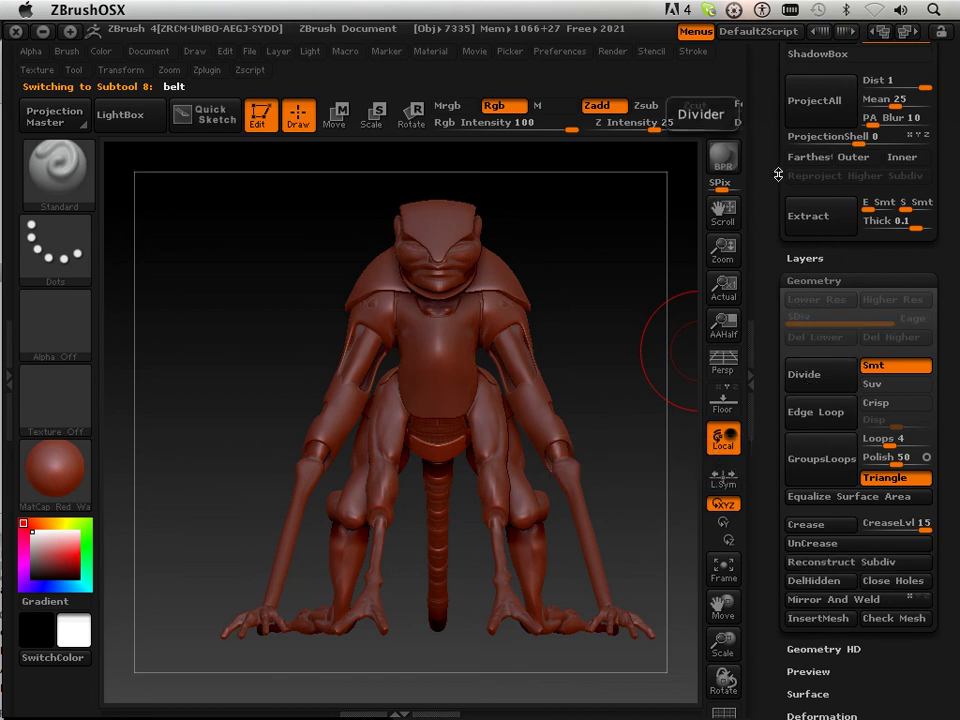
Save the tool to the Desktop as Topo 13 in ZTool format, replacing the existing file
{"action": "left_click_drag", "start_coordinate": [778, 171], "coordinate": [781, 400]}
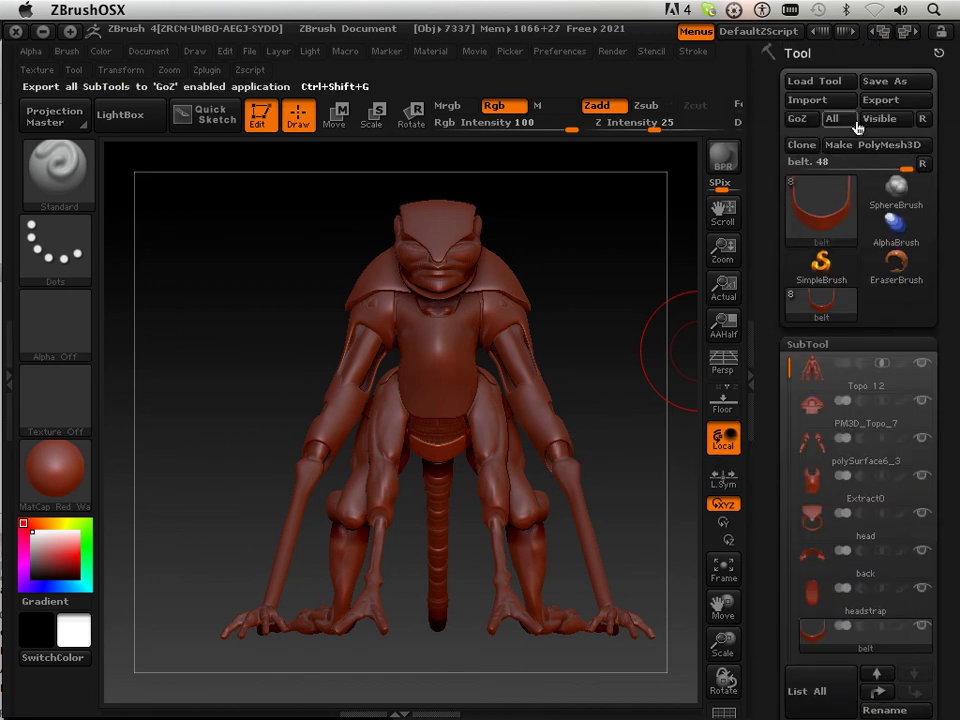
{"action": "left_click", "coordinate": [885, 84]}
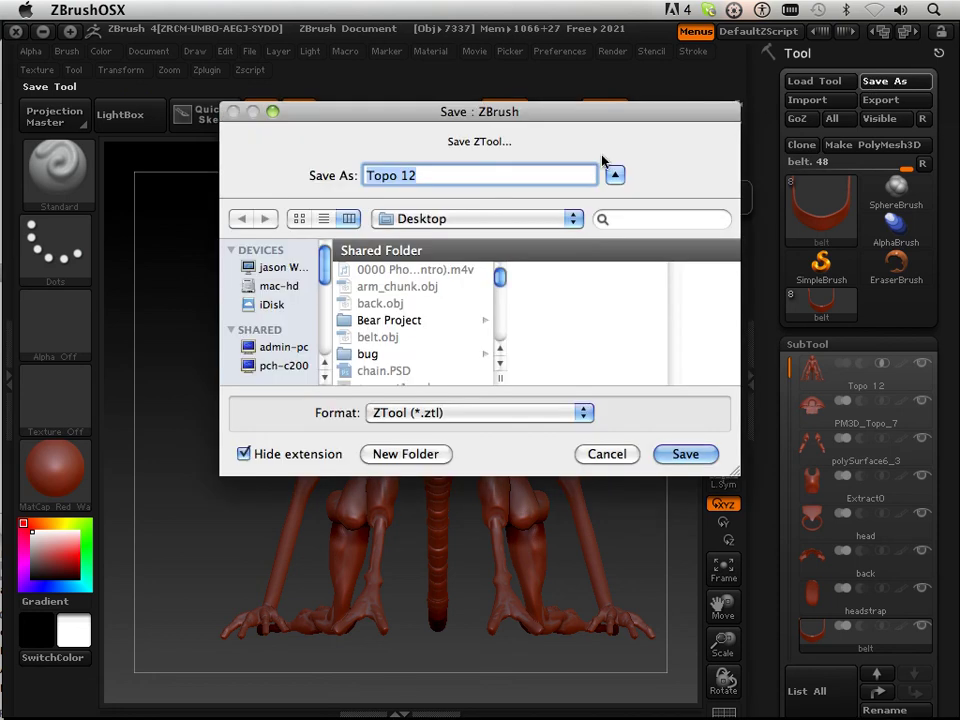
{"action": "left_click", "coordinate": [522, 180]}
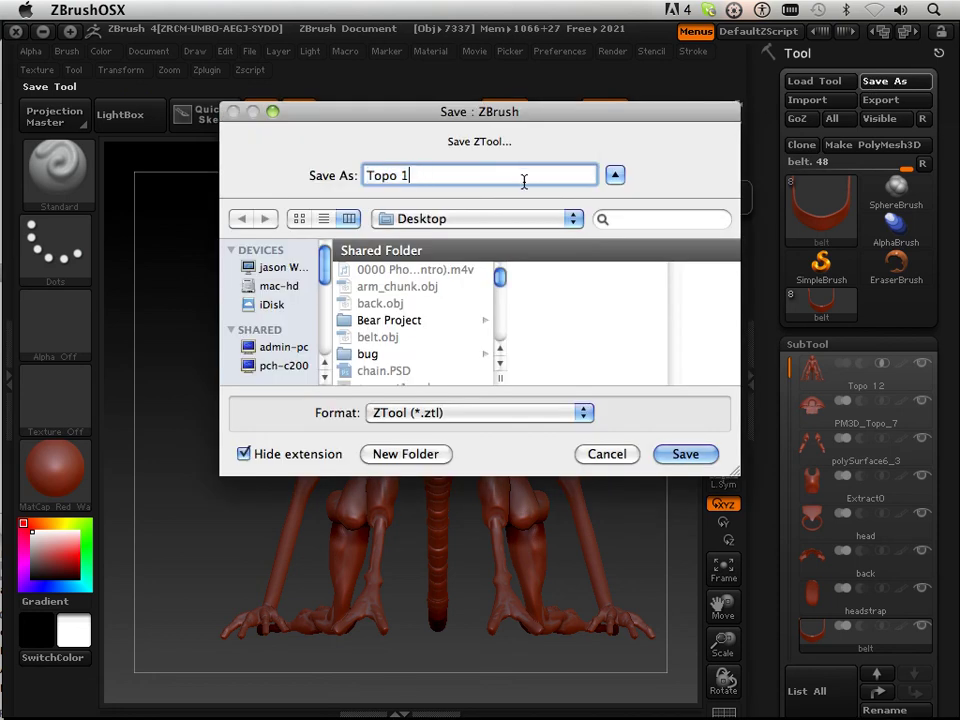
{"action": "type", "text": "3"}
{"action": "key", "text": "Return"}
{"action": "left_click", "coordinate": [630, 233]}
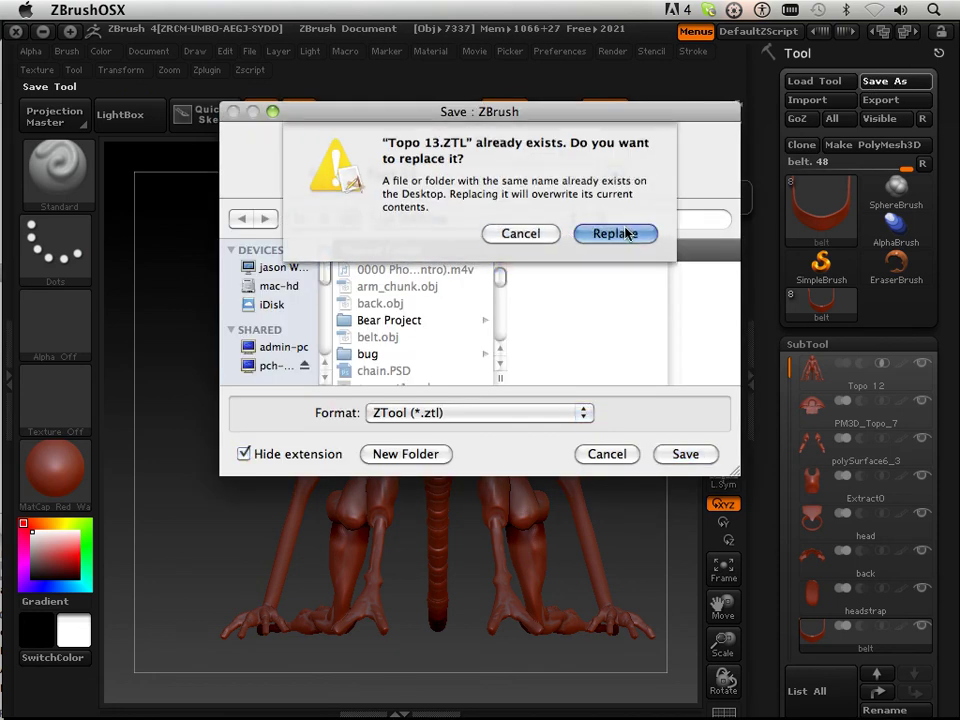
Make PM3D_Topo_7 the active subtool and merge it down with polySurface6_3, accepting that this is not undoable
{"action": "left_click_drag", "start_coordinate": [766, 290], "coordinate": [770, 180]}
{"action": "mouse_move", "coordinate": [812, 246]}
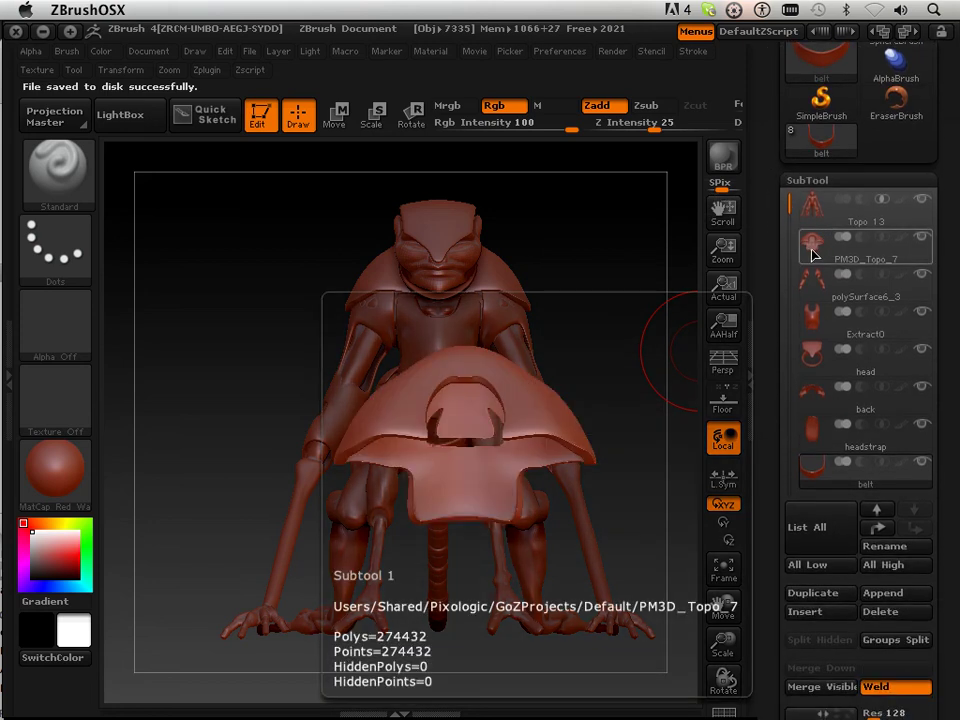
{"action": "left_click", "coordinate": [812, 250]}
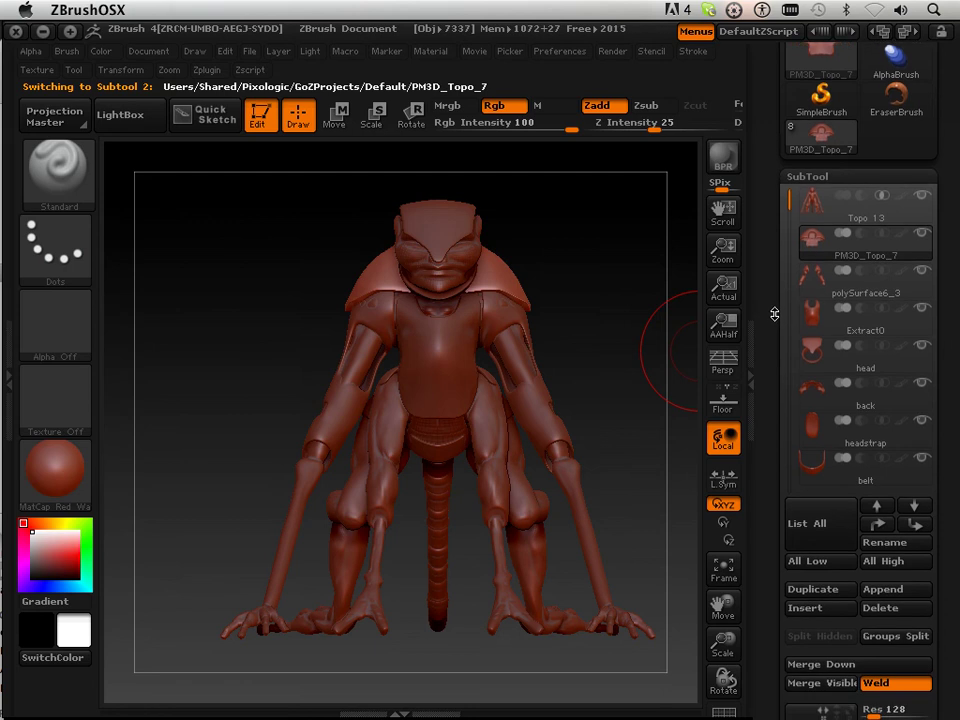
{"action": "left_click_drag", "start_coordinate": [773, 318], "coordinate": [773, 309]}
{"action": "left_click", "coordinate": [559, 55]}
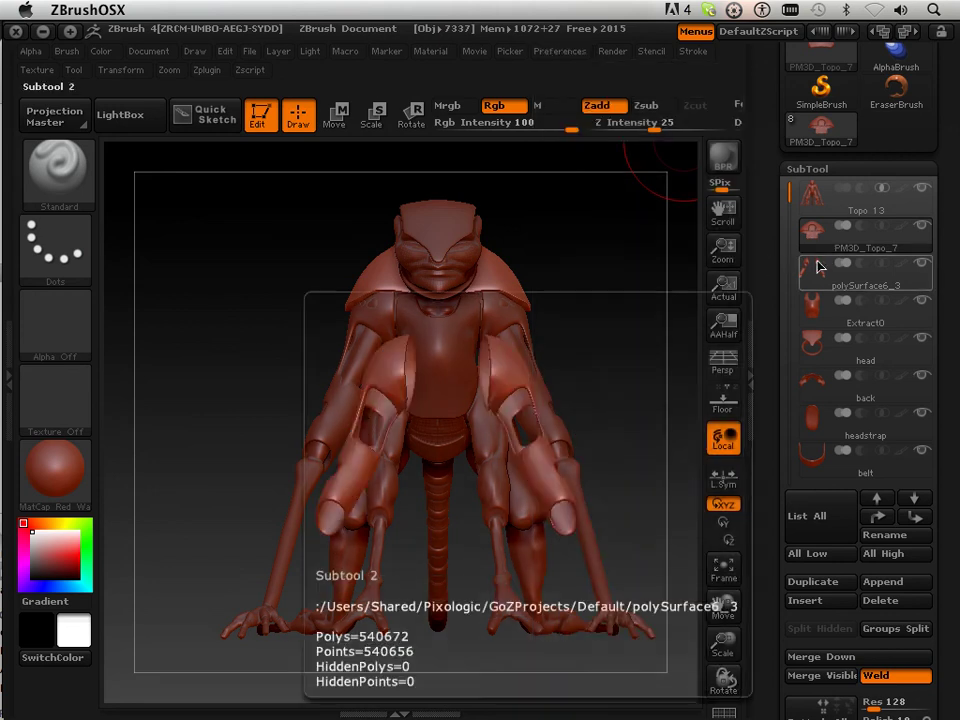
{"action": "scroll", "coordinate": [780, 580], "scroll_direction": "down", "scroll_amount": 2}
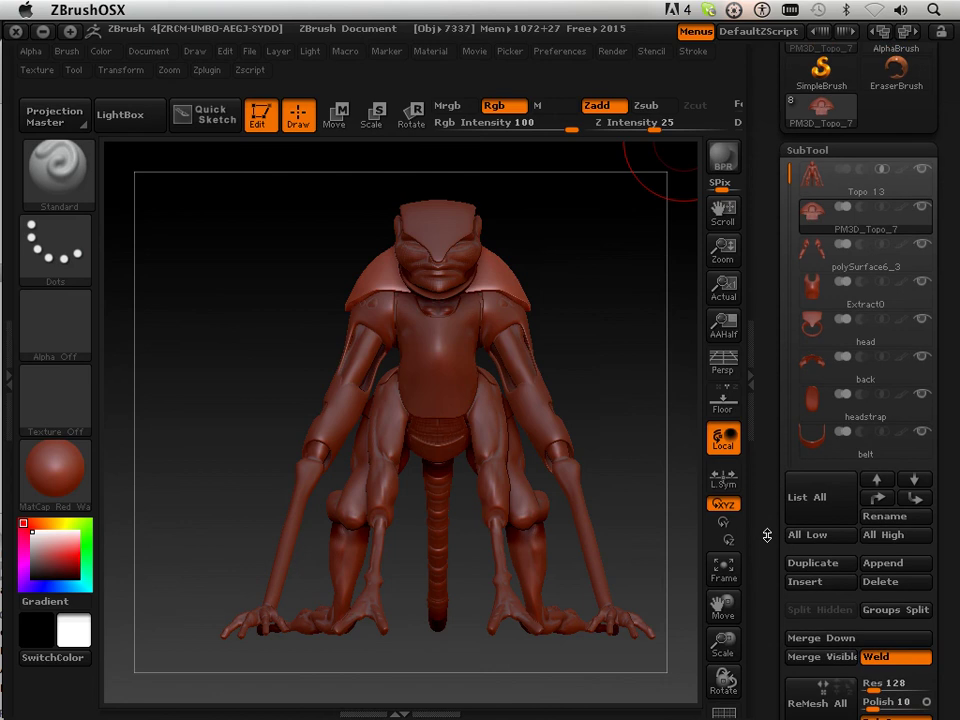
{"action": "left_click", "coordinate": [806, 600]}
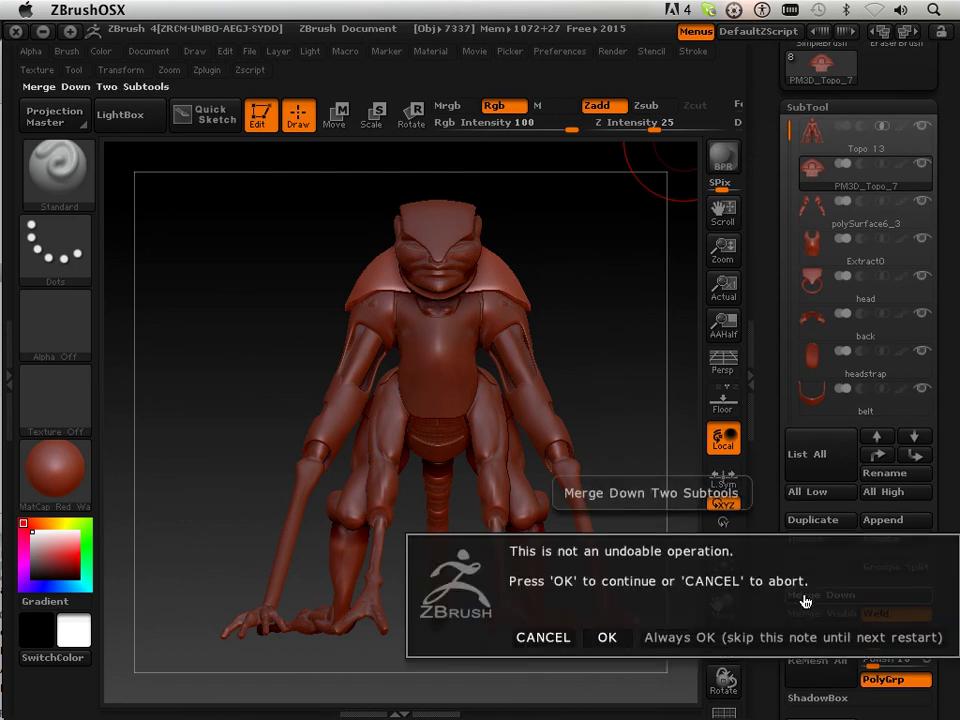
{"action": "left_click", "coordinate": [612, 637]}
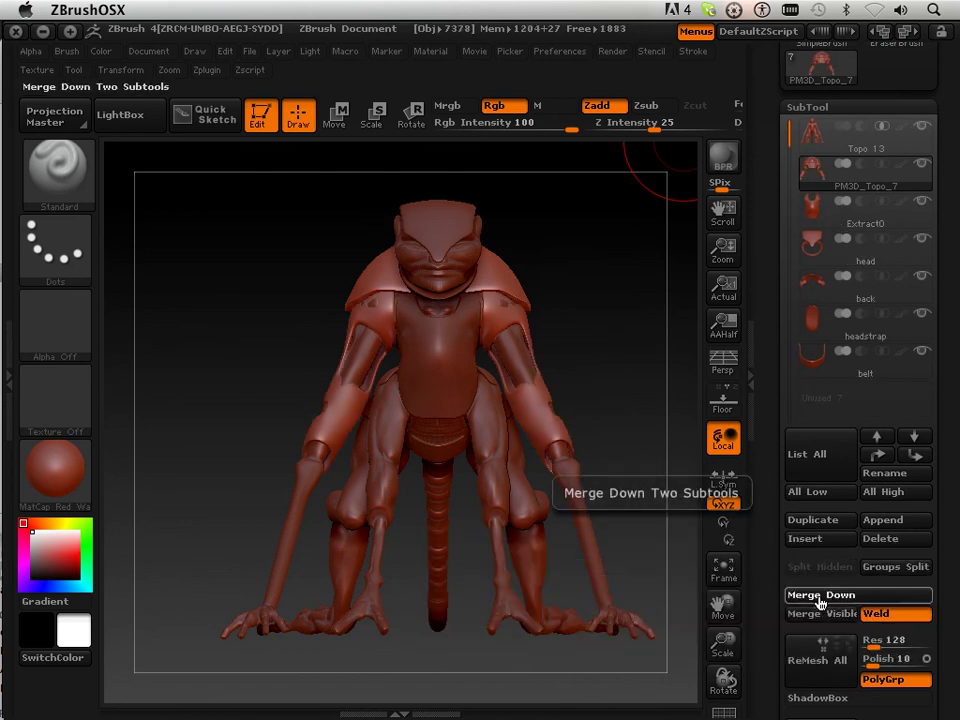
Merge the Extract0 chest piece and the head armour into PM3D_Topo_7
{"action": "left_click", "coordinate": [819, 597]}
{"action": "left_click", "coordinate": [607, 639]}
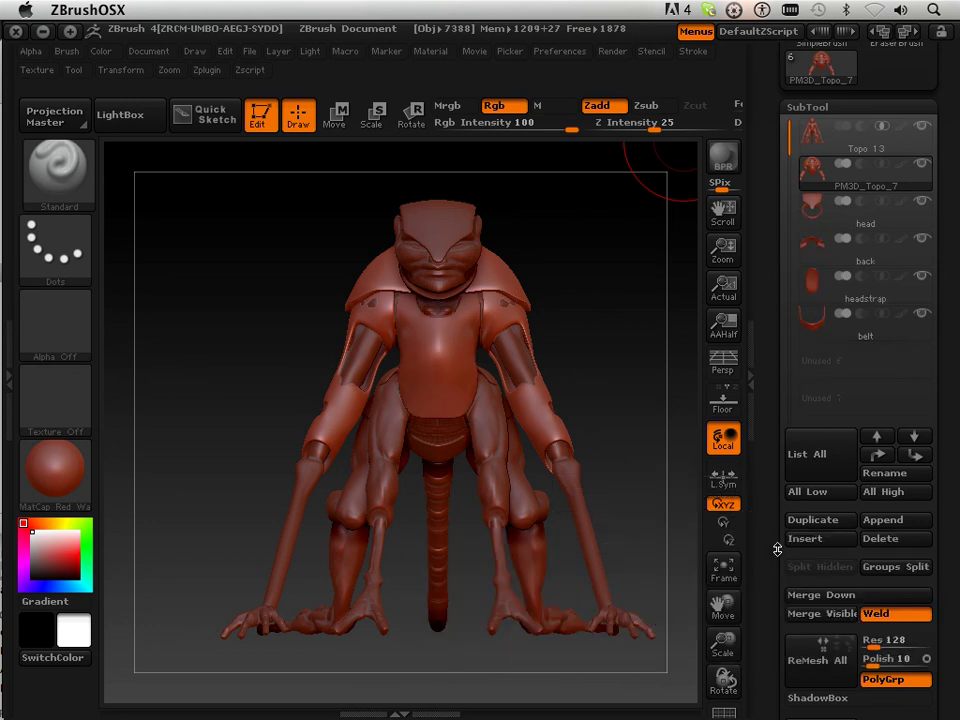
{"action": "left_click", "coordinate": [821, 597]}
{"action": "left_click", "coordinate": [609, 638]}
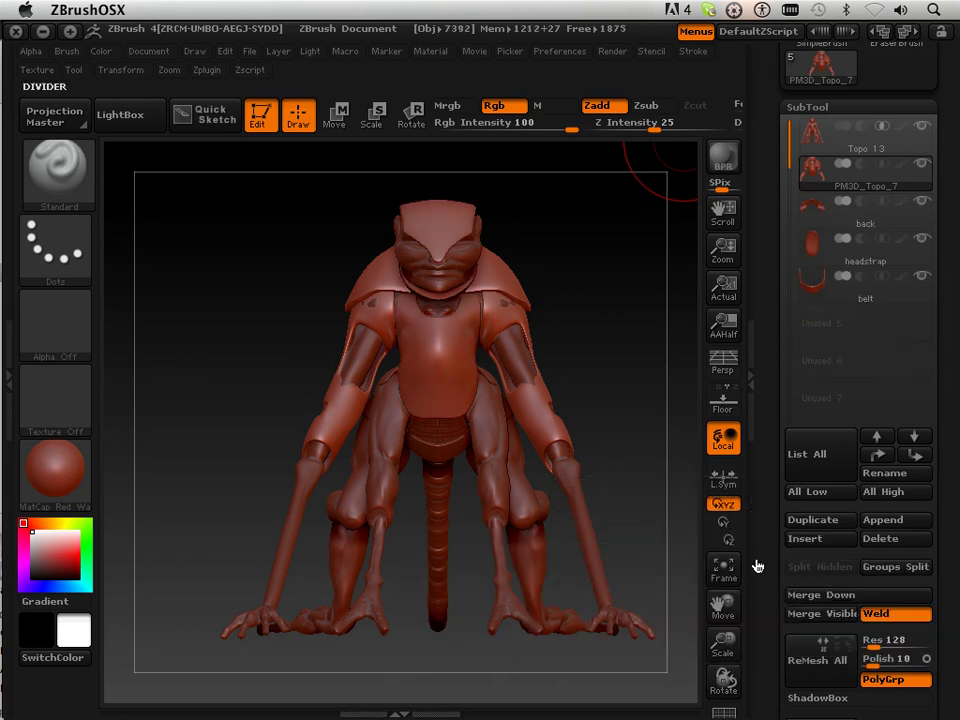
Merge the back, headstrap and belt subtools into PM3D_Topo_7, accepting that each merge is not undoable
{"action": "left_click", "coordinate": [798, 595]}
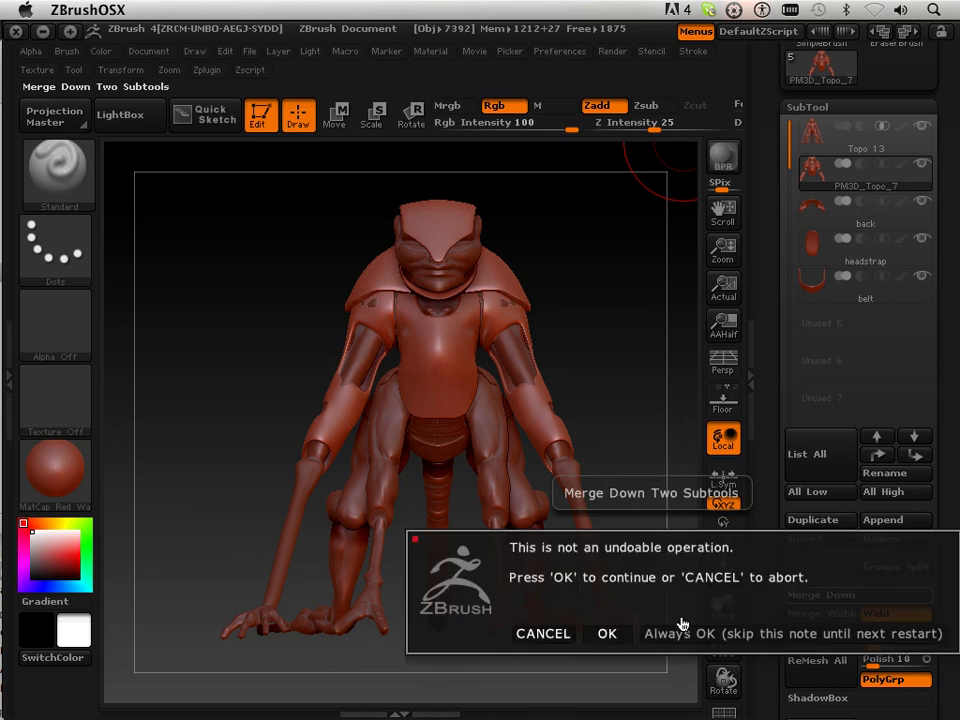
{"action": "left_click", "coordinate": [607, 633]}
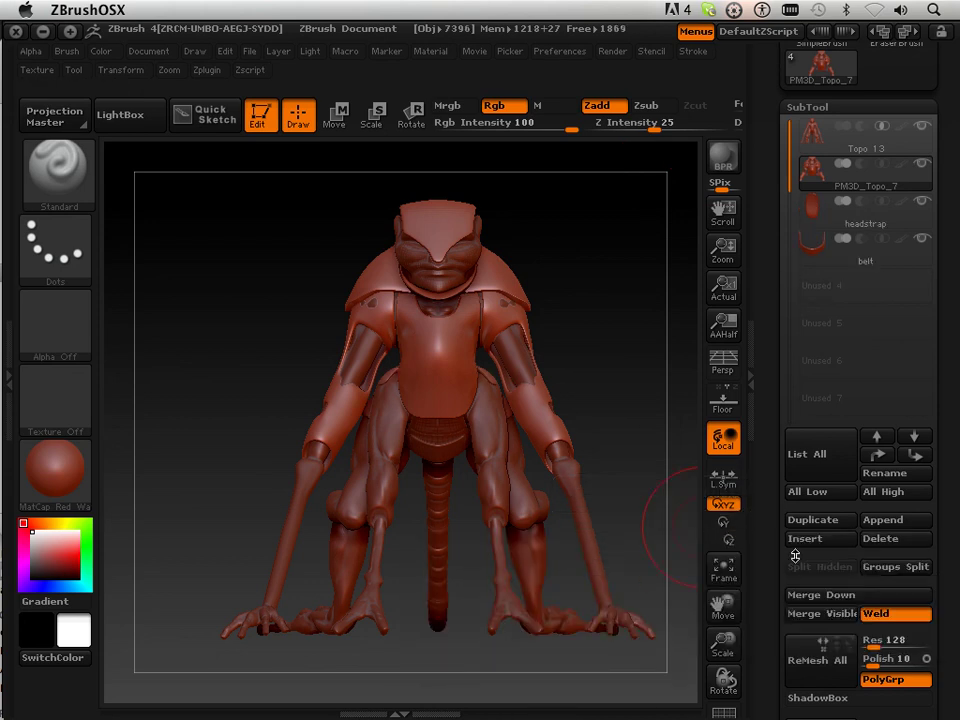
{"action": "left_click", "coordinate": [809, 594]}
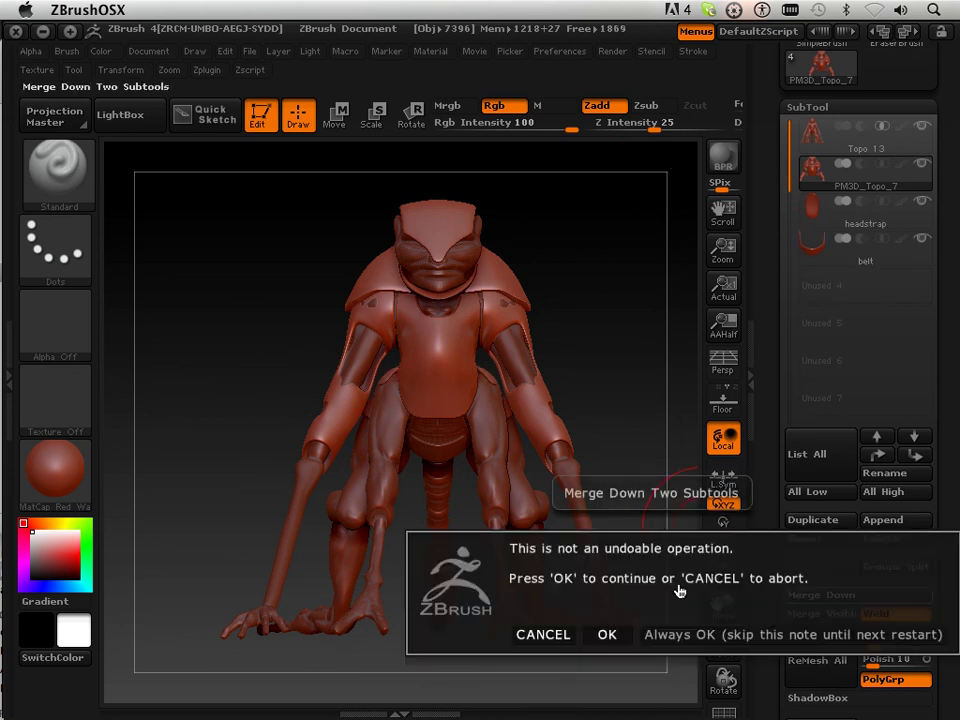
{"action": "left_click", "coordinate": [610, 635]}
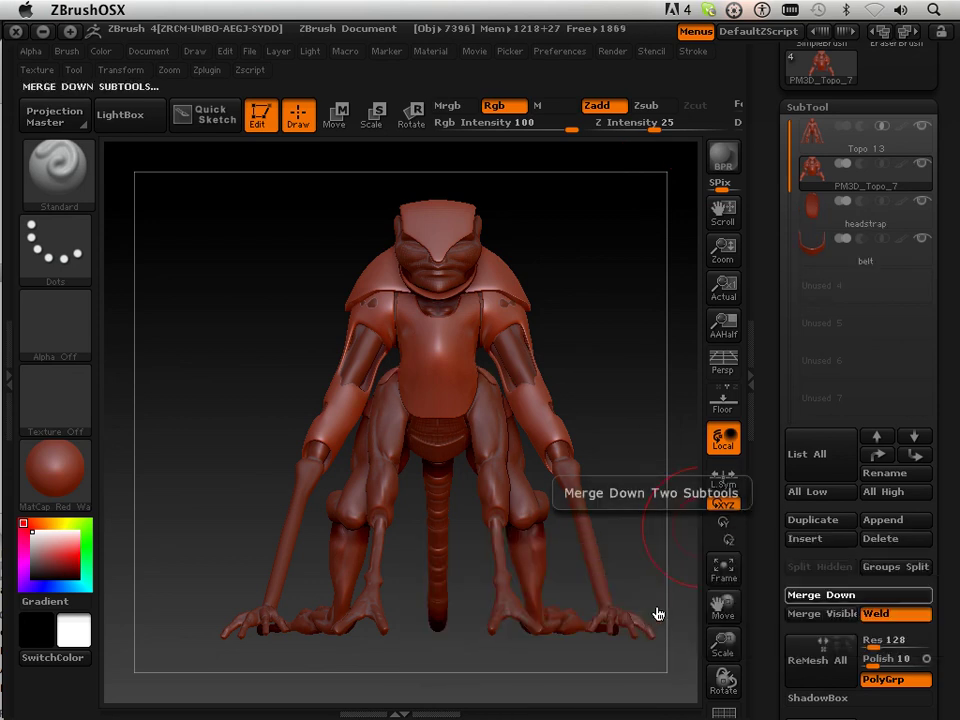
{"action": "left_click", "coordinate": [801, 597]}
{"action": "left_click", "coordinate": [604, 633]}
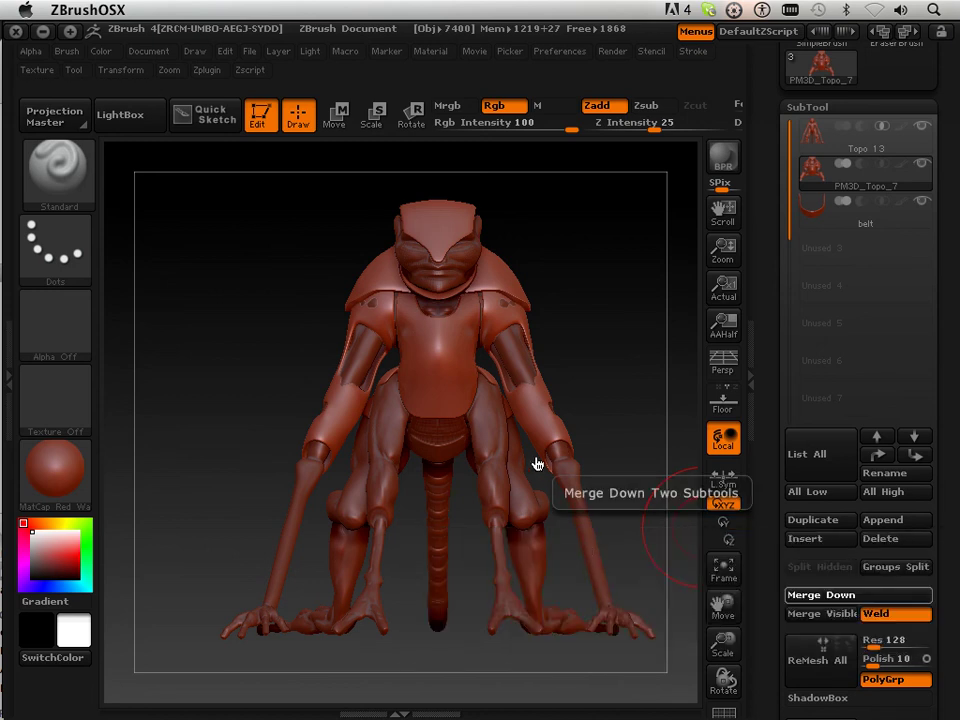
Save the tool to the Desktop as Topo 14 in ZTool format
{"action": "left_click_drag", "start_coordinate": [770, 179], "coordinate": [842, 229]}
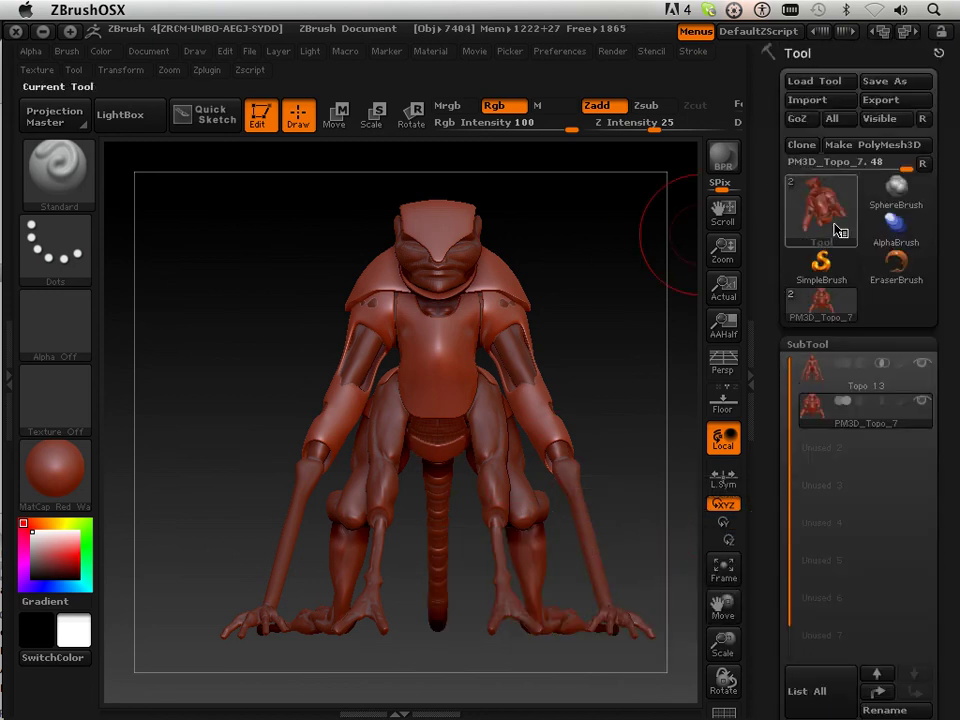
{"action": "left_click", "coordinate": [868, 82]}
{"action": "left_click", "coordinate": [469, 178]}
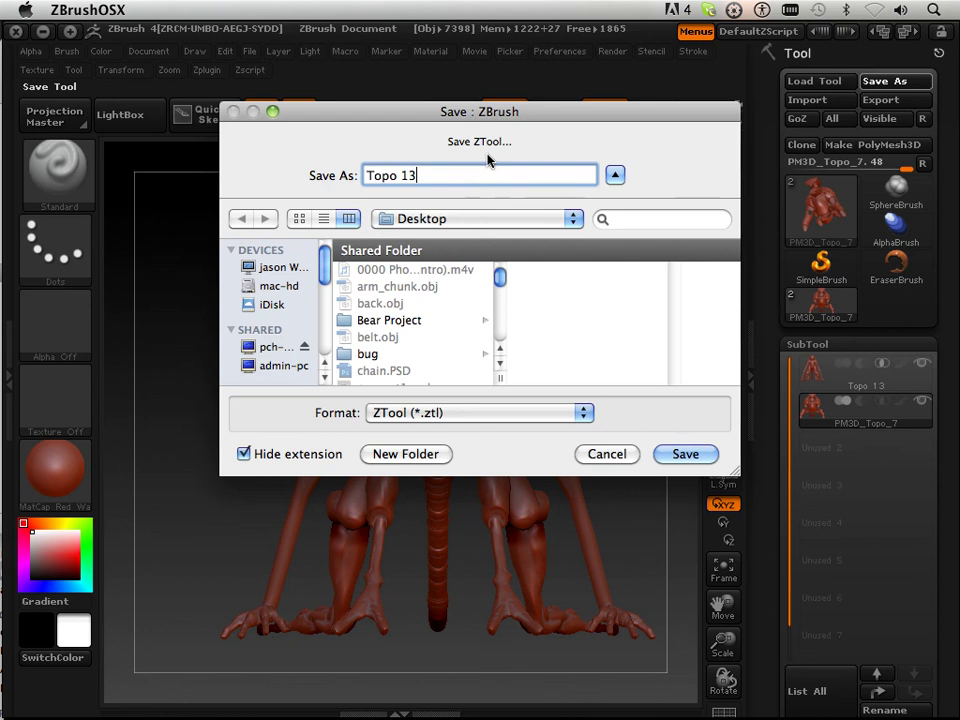
{"action": "key", "text": "Return"}
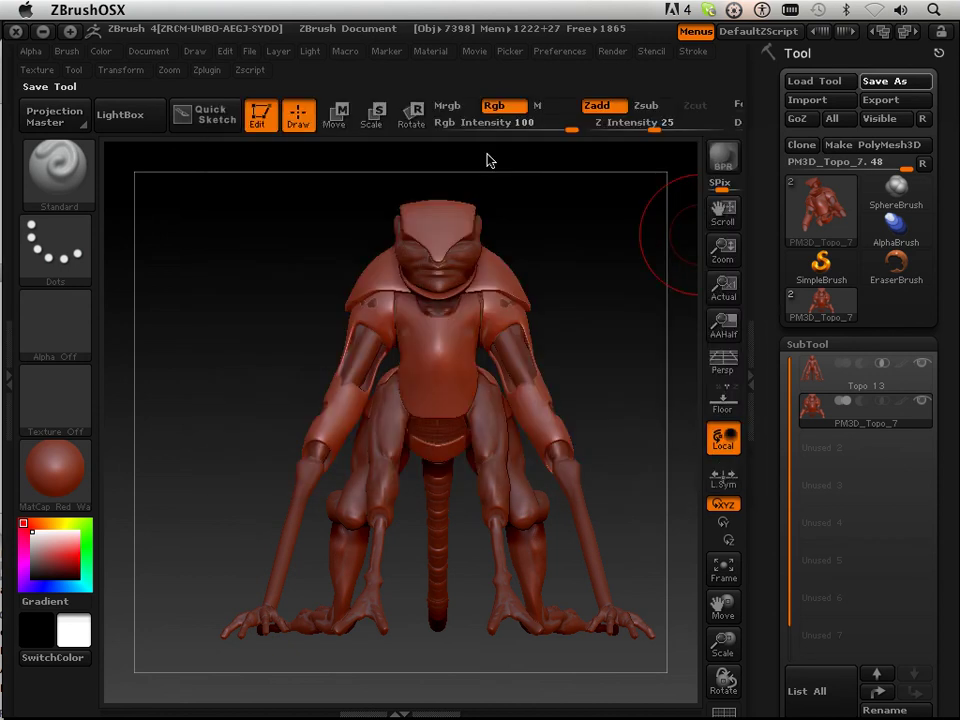
Check the point counts with PM3D_Topo_7 active, and again after making Topo 14 the active subtool
{"action": "left_click_drag", "start_coordinate": [630, 279], "coordinate": [645, 335]}
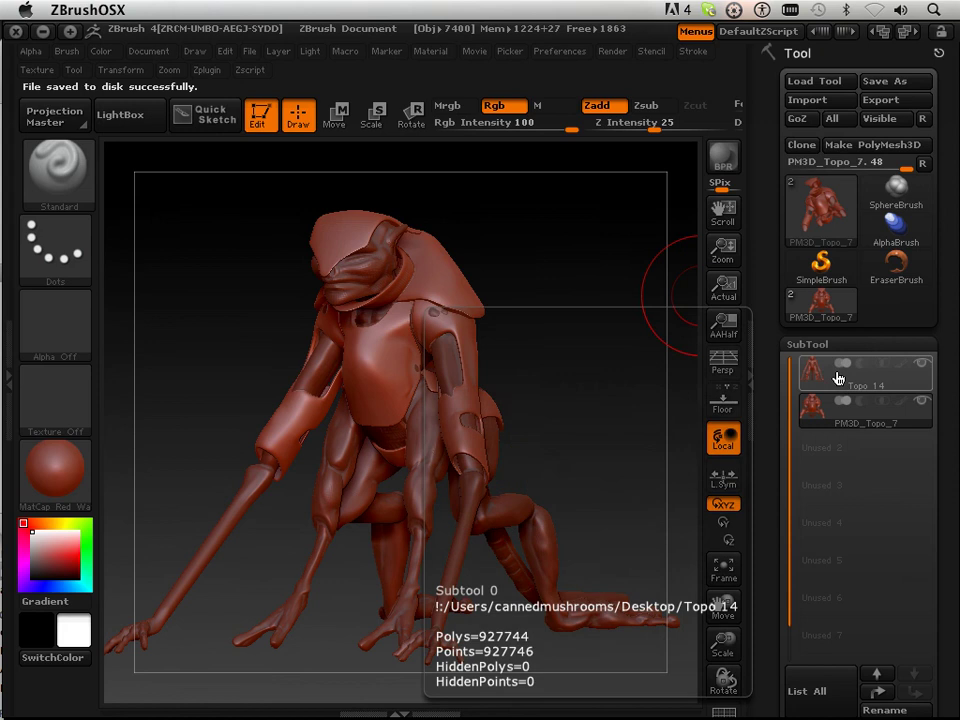
{"action": "left_click", "coordinate": [812, 406]}
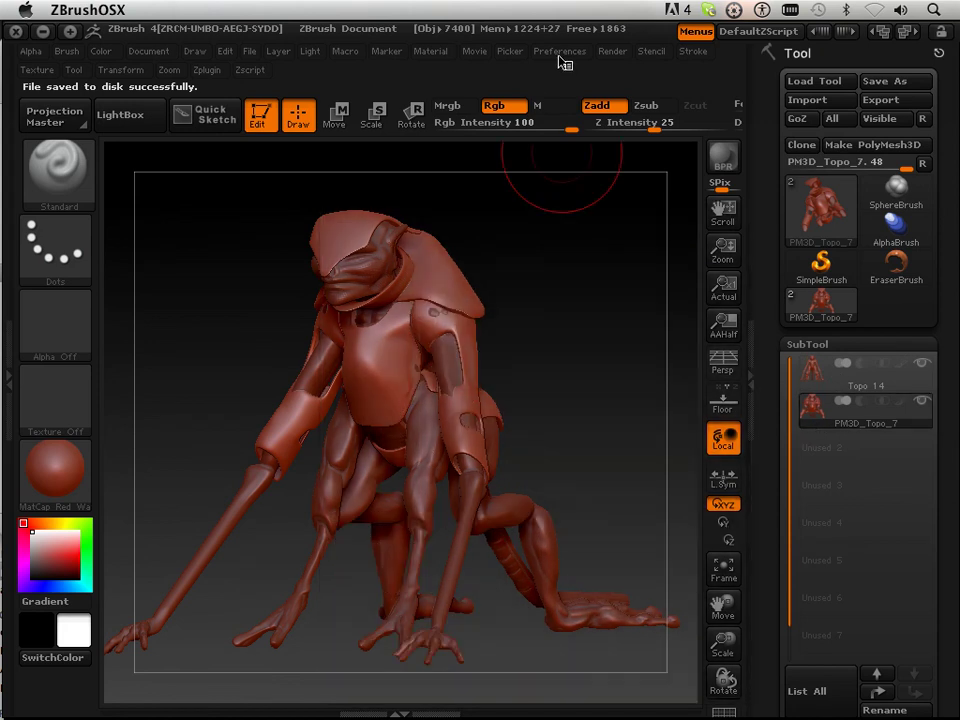
{"action": "left_click", "coordinate": [559, 51]}
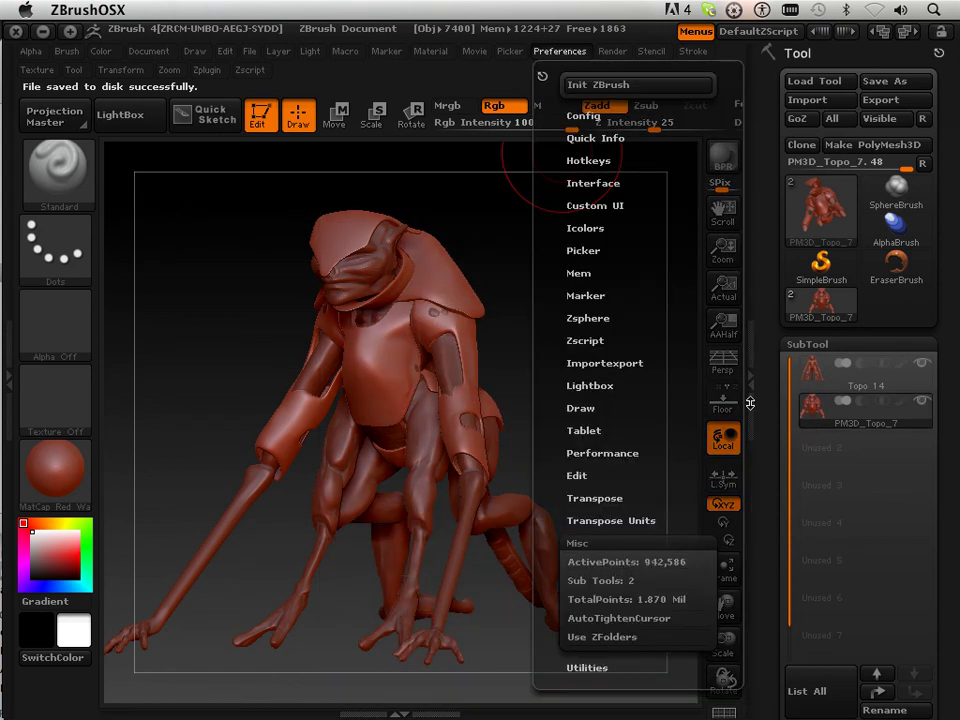
{"action": "left_click", "coordinate": [590, 168], "text": "alt"}
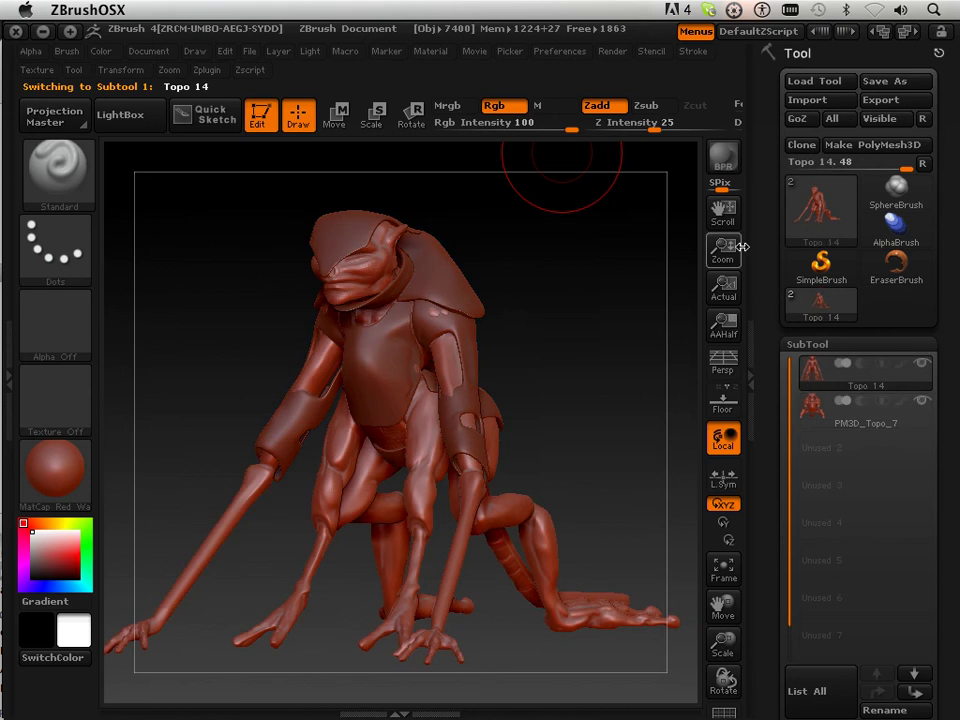
{"action": "left_click", "coordinate": [560, 51]}
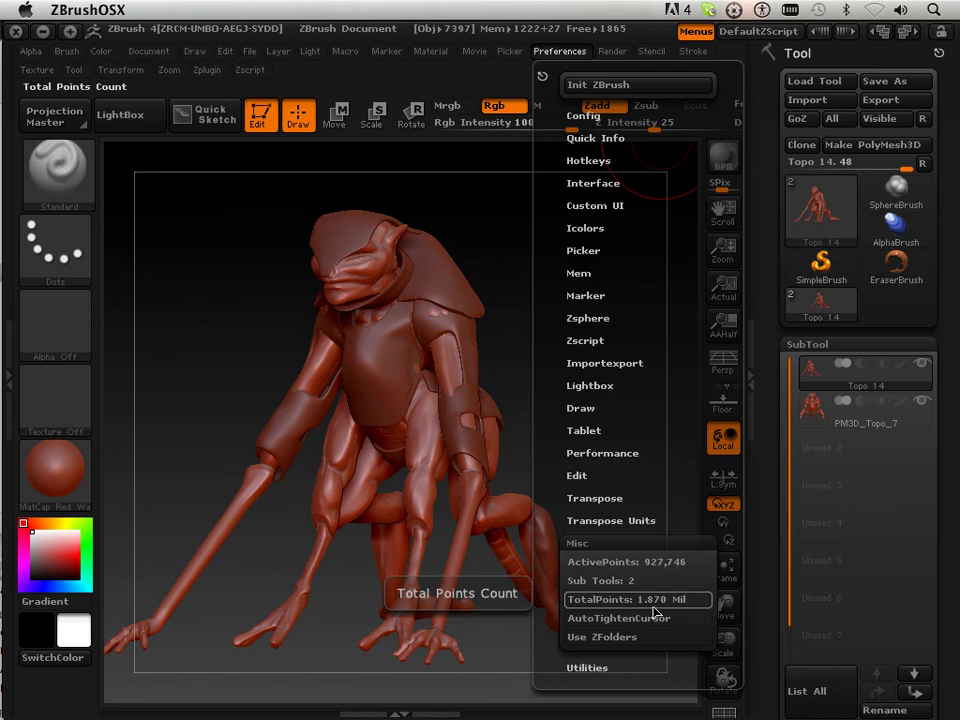
Merge the Topo 14 body down with the PM3D_Topo_7 armour into one subtool, accepting that this is not undoable
{"action": "scroll", "coordinate": [747, 343], "scroll_direction": "down", "scroll_amount": 3}
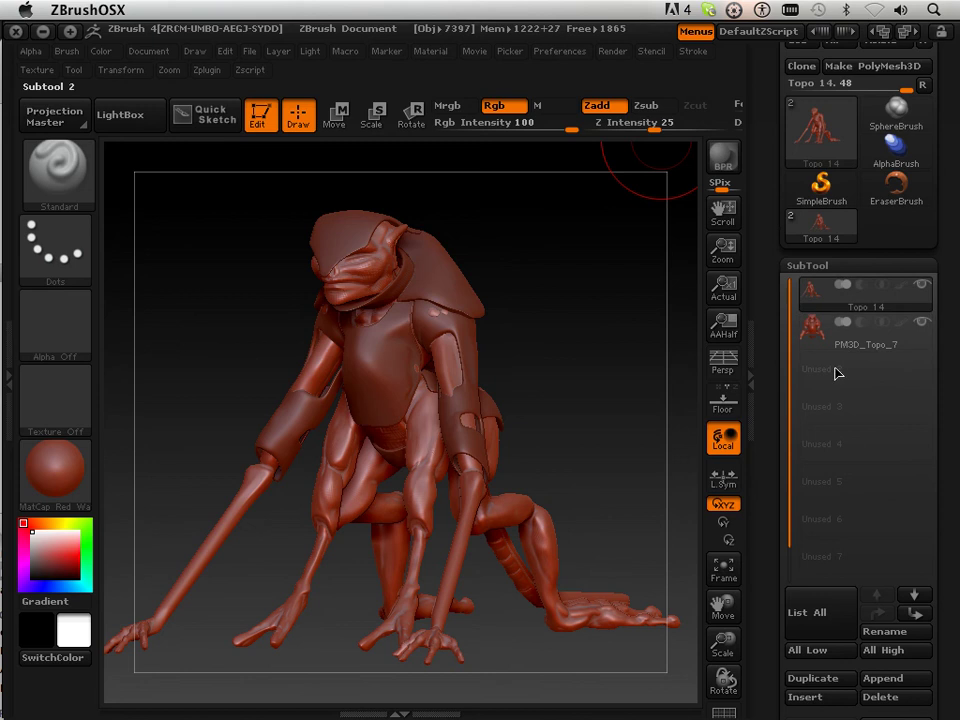
{"action": "scroll", "coordinate": [778, 428], "scroll_direction": "down", "scroll_amount": 7}
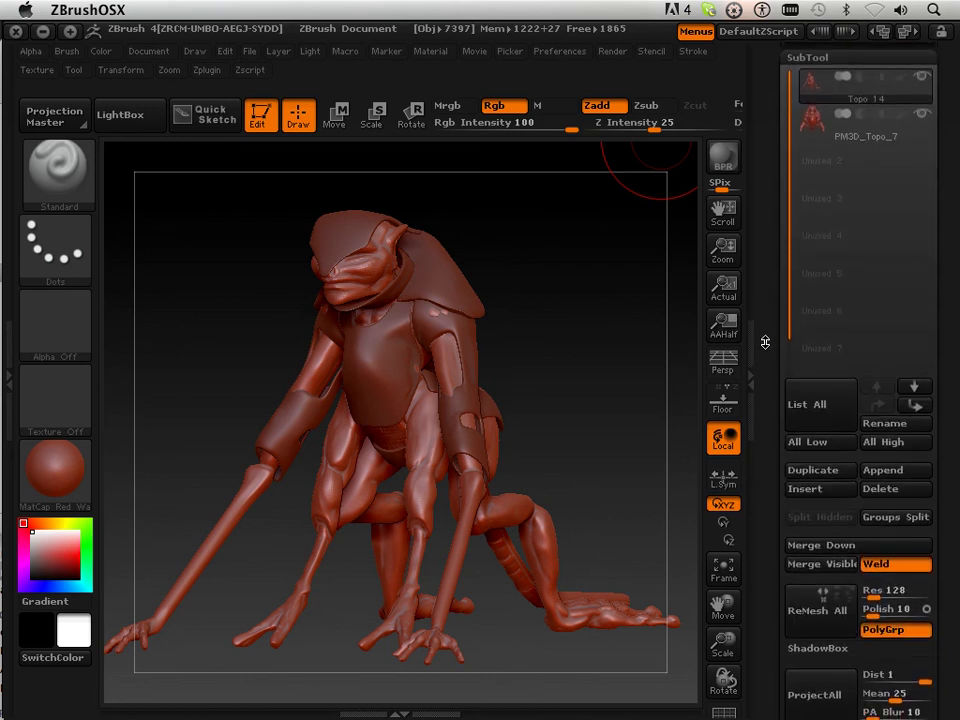
{"action": "left_click_drag", "start_coordinate": [765, 351], "coordinate": [765, 272]}
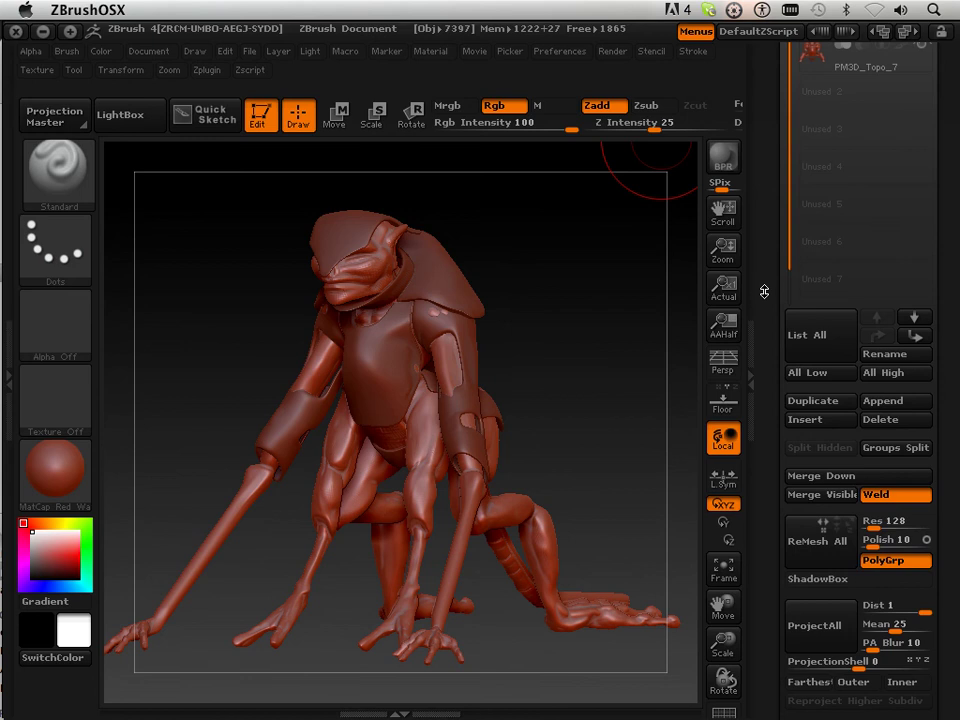
{"action": "left_click", "coordinate": [810, 477]}
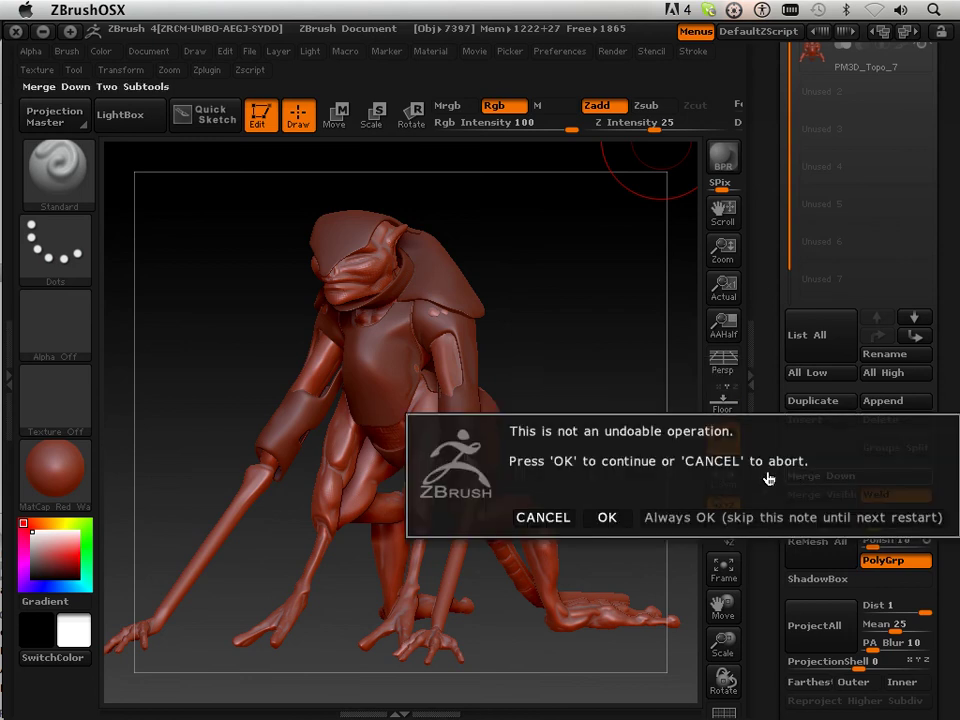
{"action": "left_click", "coordinate": [607, 517]}
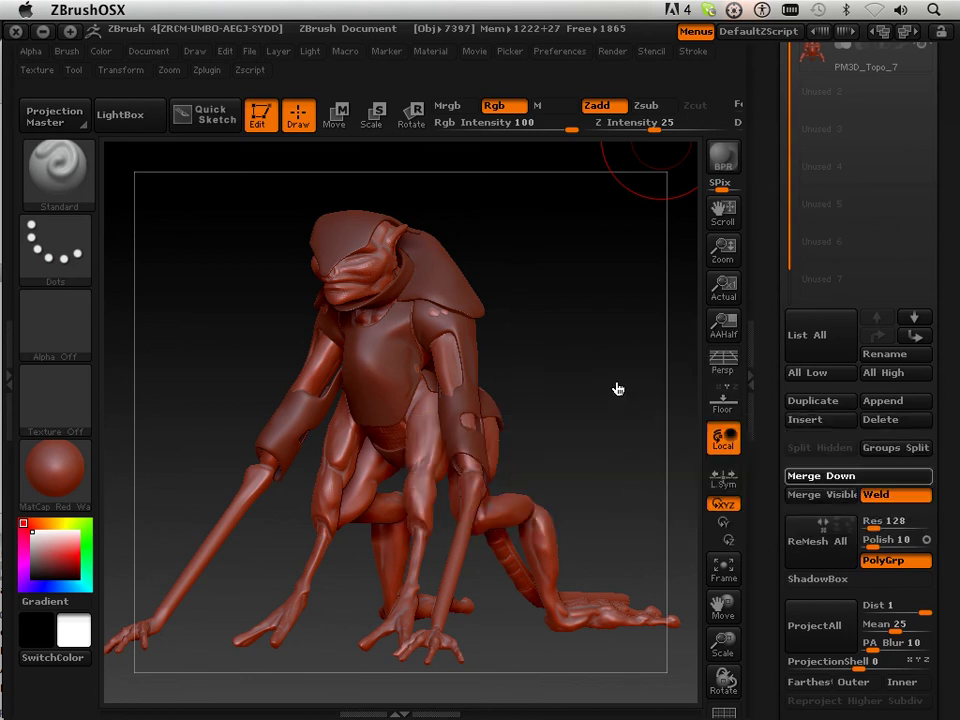
Reconstruct a lower subdivision level for the merged Topo 14 model
{"action": "left_click_drag", "start_coordinate": [621, 371], "coordinate": [690, 324]}
{"action": "left_click_drag", "start_coordinate": [777, 160], "coordinate": [781, 286]}
{"action": "scroll", "coordinate": [781, 271], "scroll_direction": "down", "scroll_amount": 4}
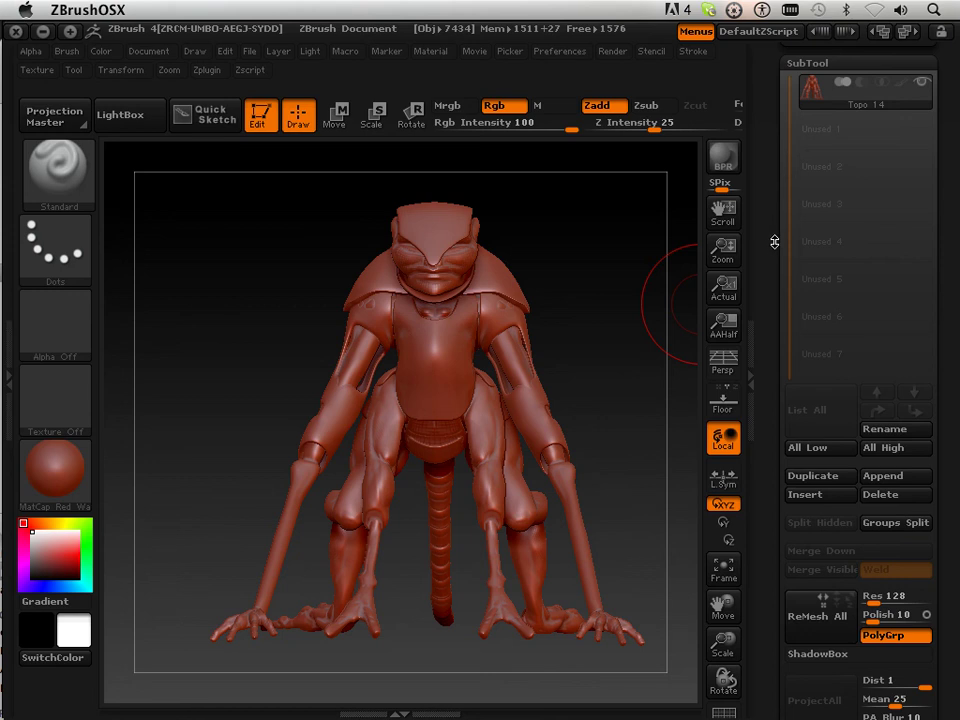
{"action": "scroll", "coordinate": [775, 241], "scroll_direction": "down", "scroll_amount": 5}
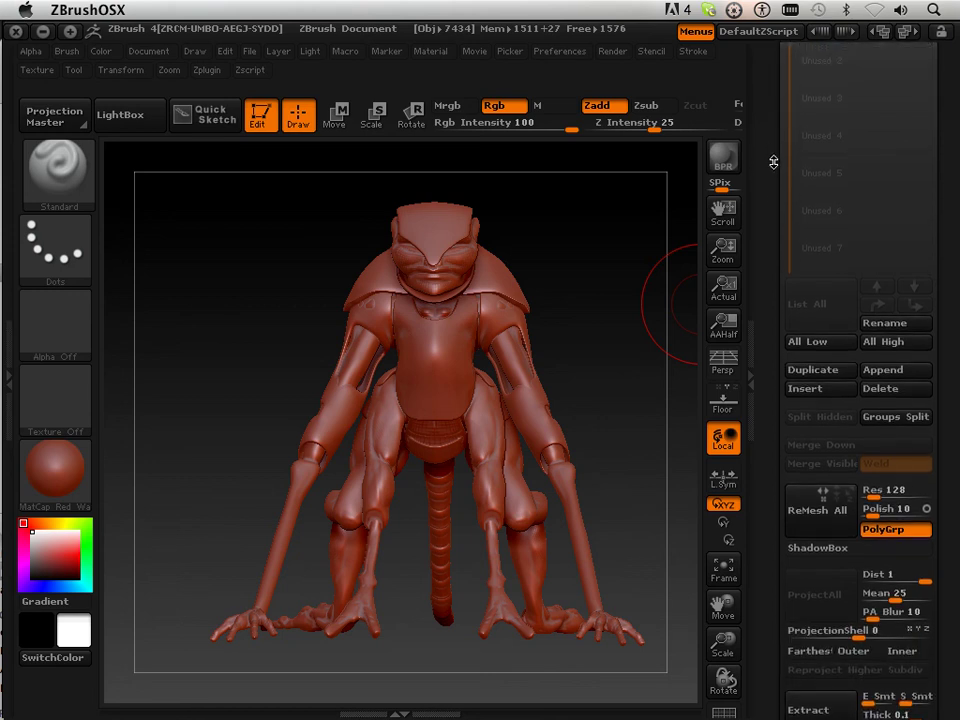
{"action": "scroll", "coordinate": [778, 220], "scroll_direction": "down", "scroll_amount": 8}
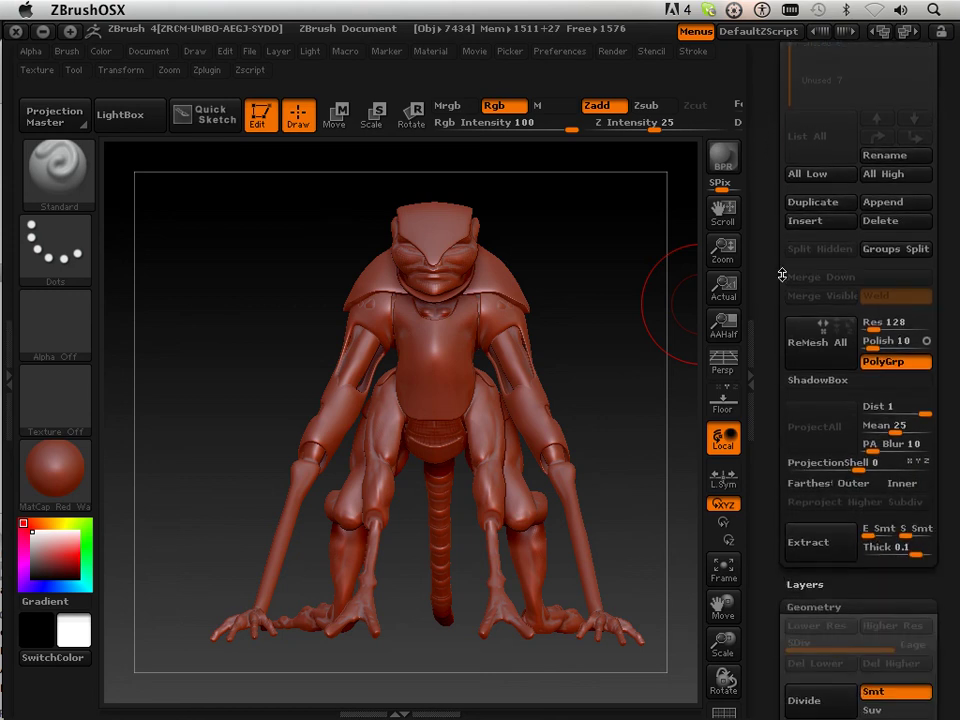
{"action": "scroll", "coordinate": [782, 356], "scroll_direction": "down", "scroll_amount": 20}
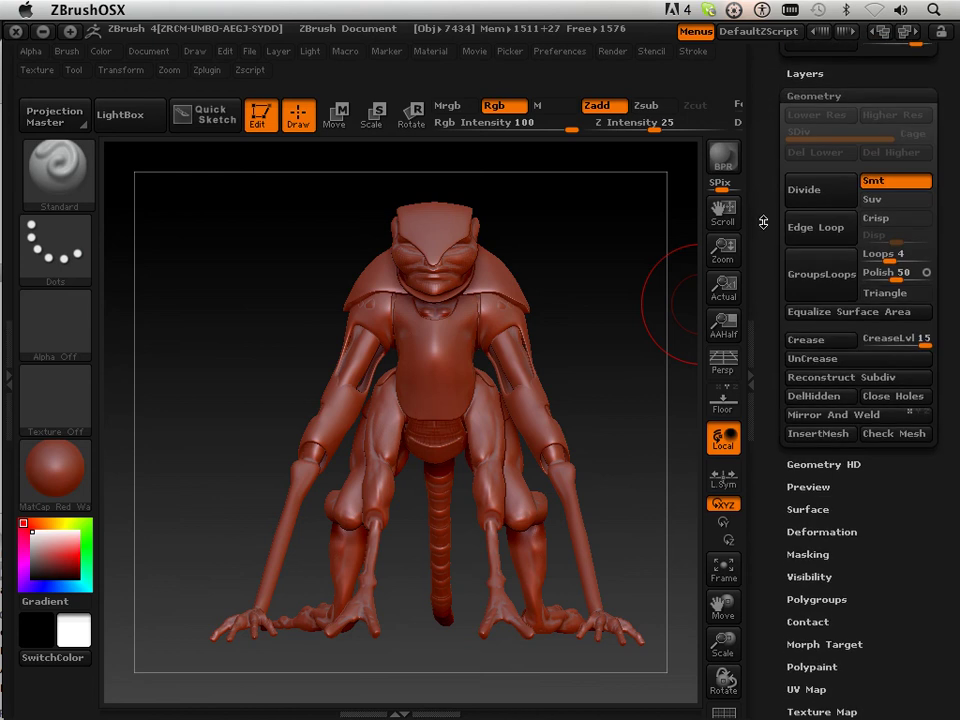
{"action": "left_click", "coordinate": [814, 379]}
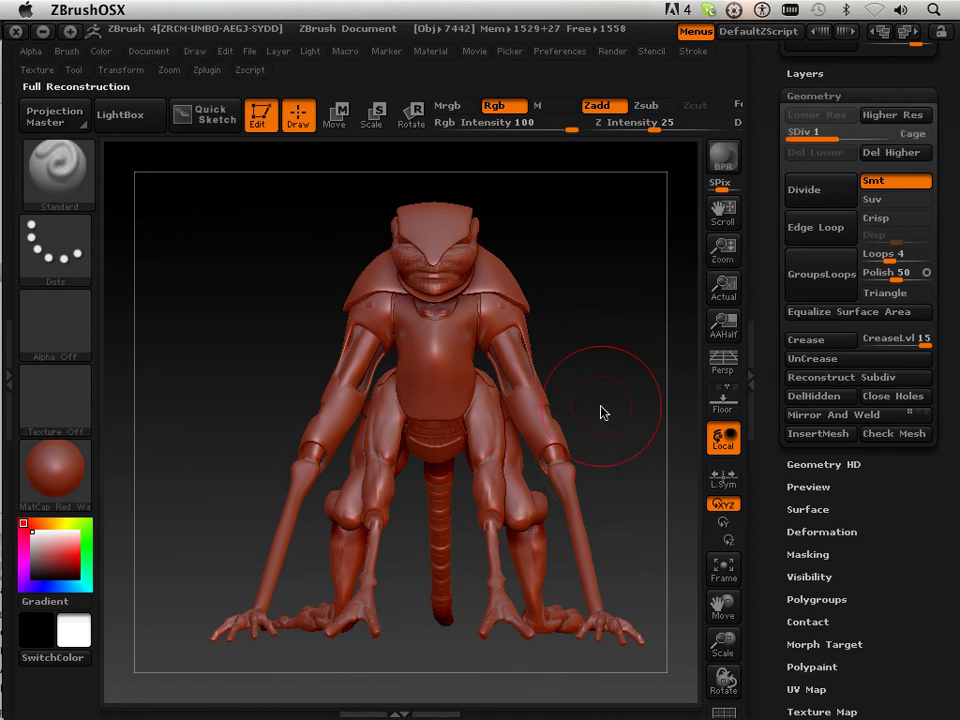